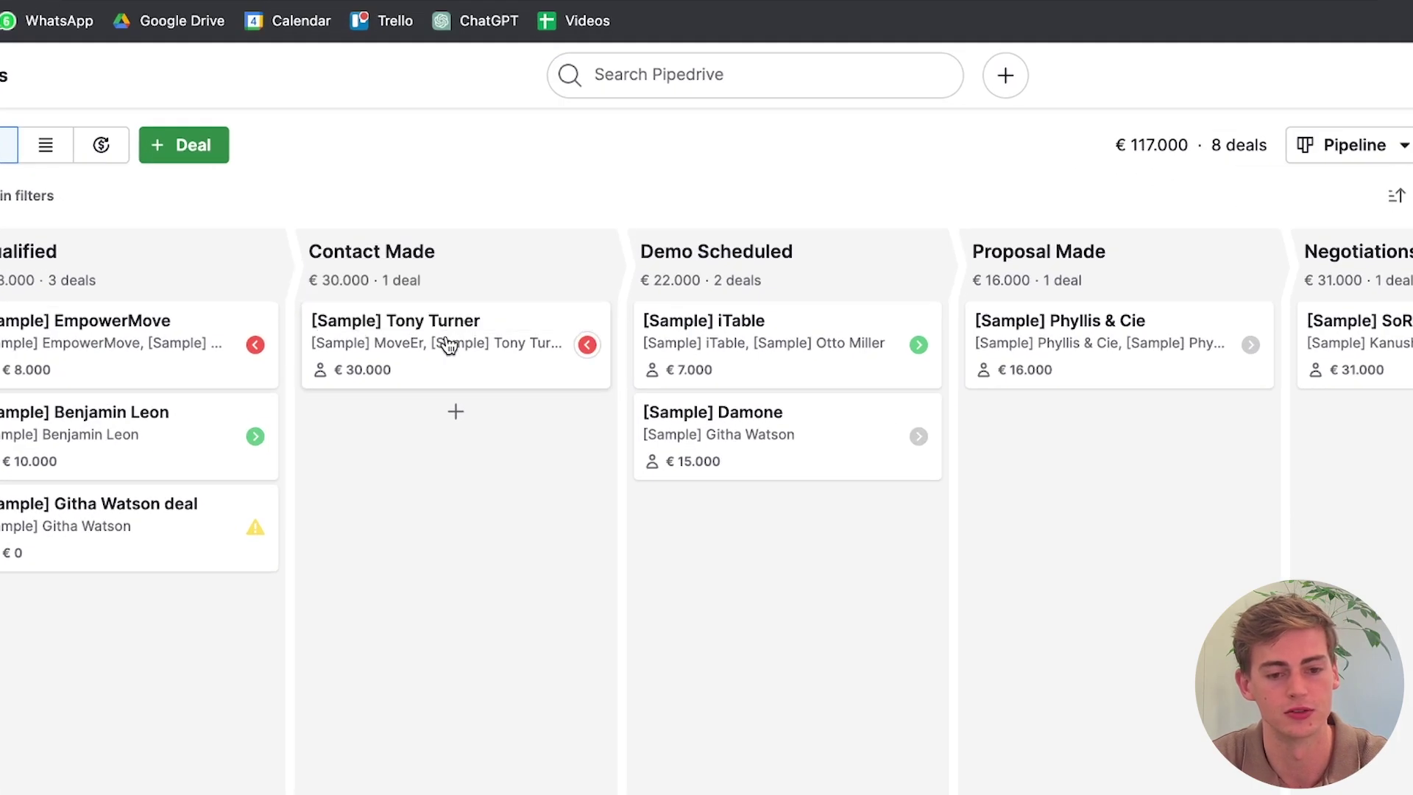
# Step: Open the €30.000 Contact Made deal and list its saved email templates
pyautogui.click(449, 345)
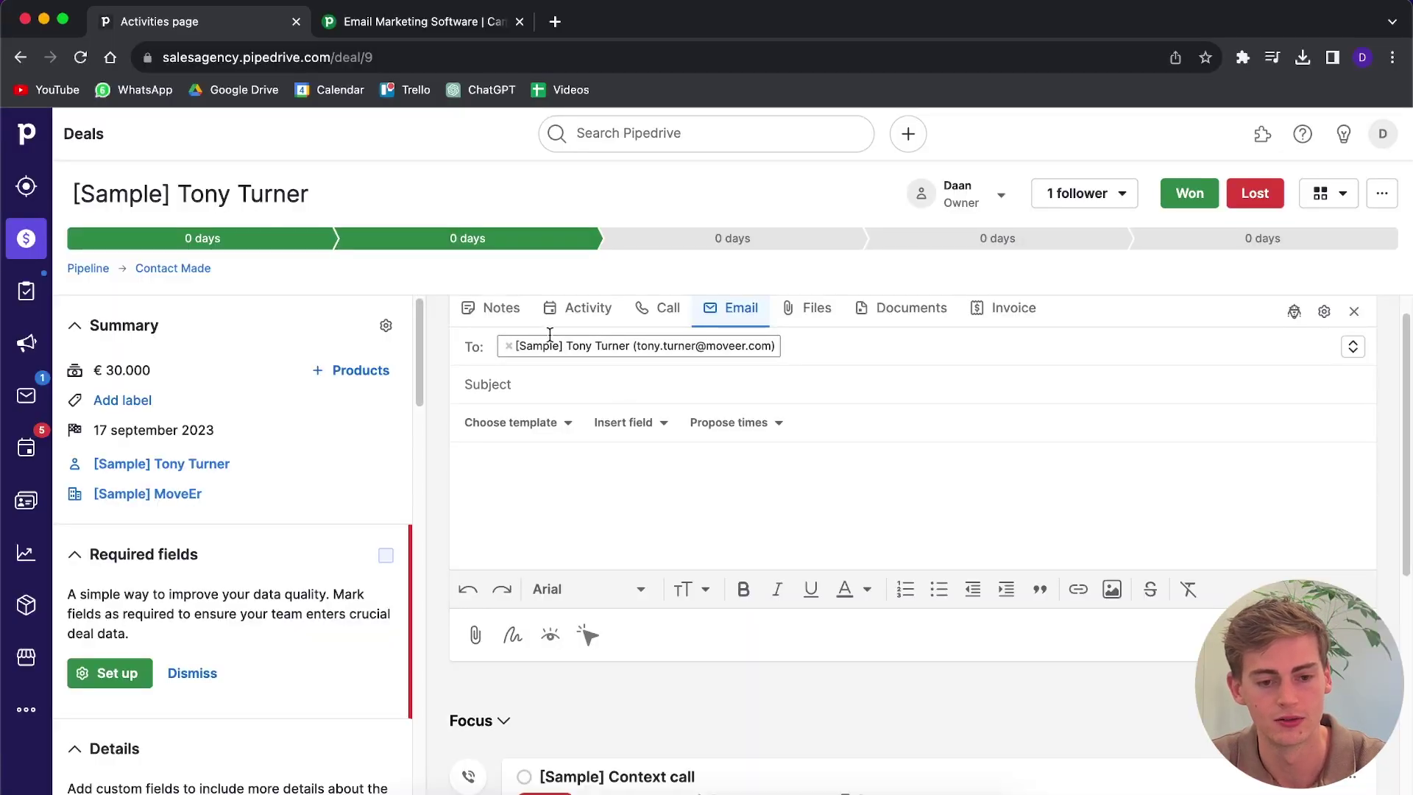
pyautogui.click(515, 422)
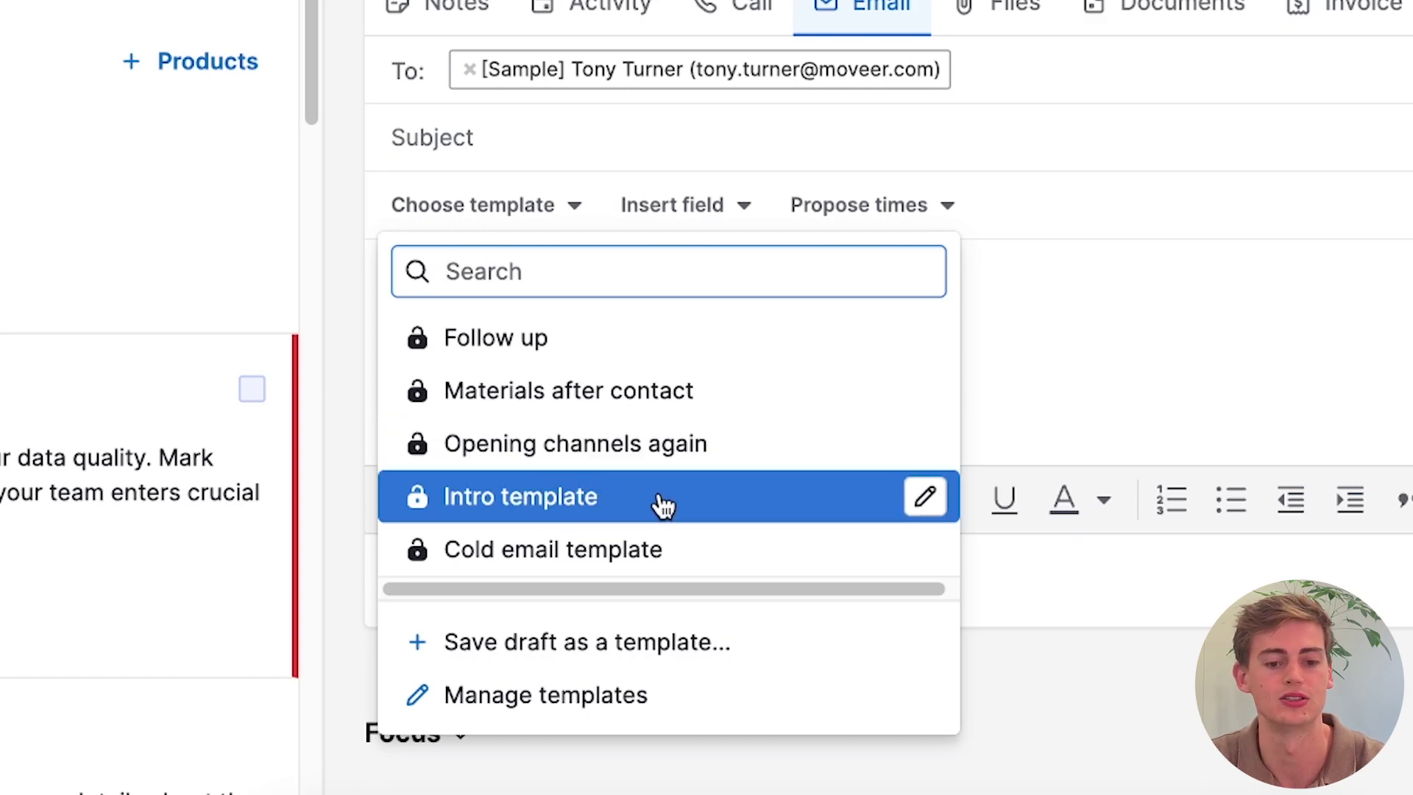
# Step: Open Manage templates and view the Follow up email template
pyautogui.click(610, 698)
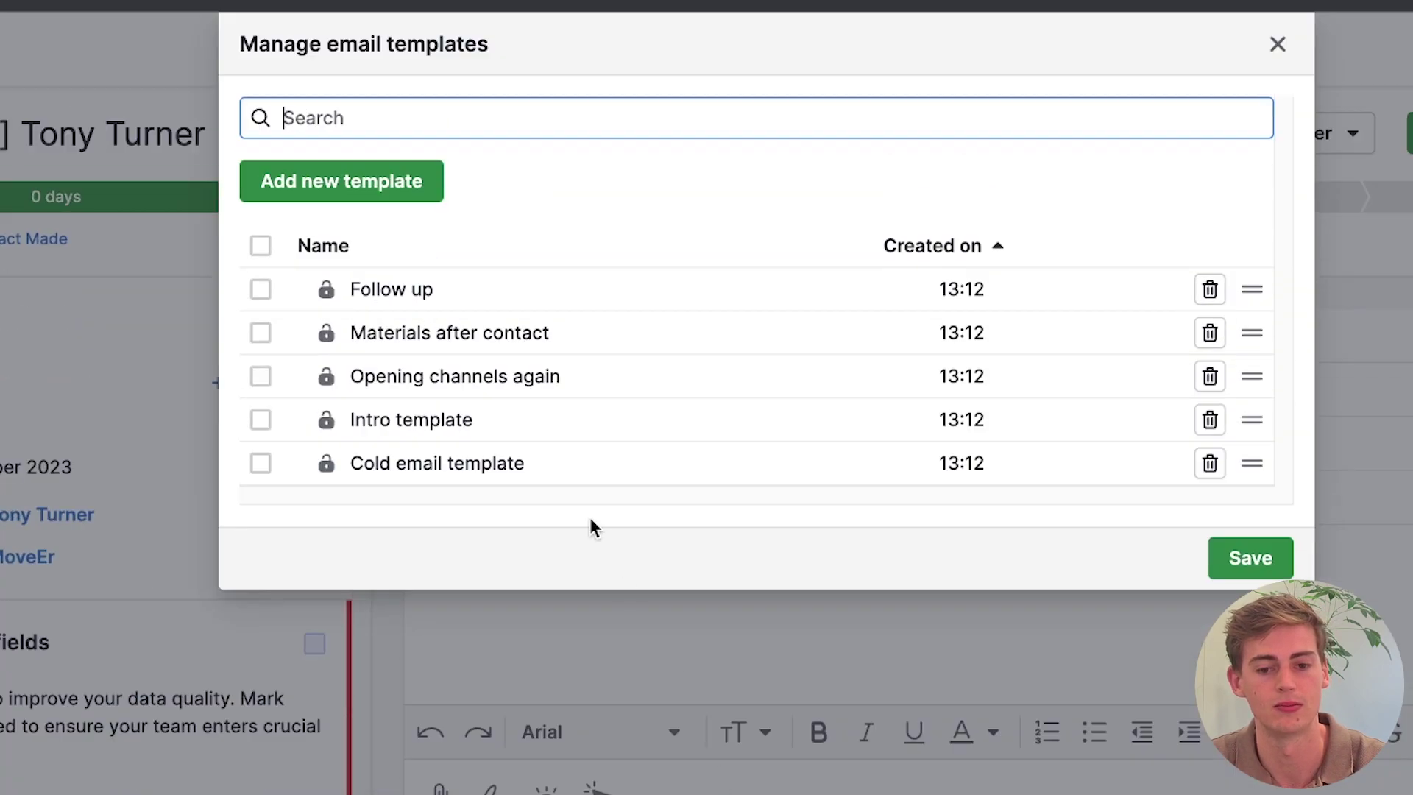
pyautogui.click(387, 291)
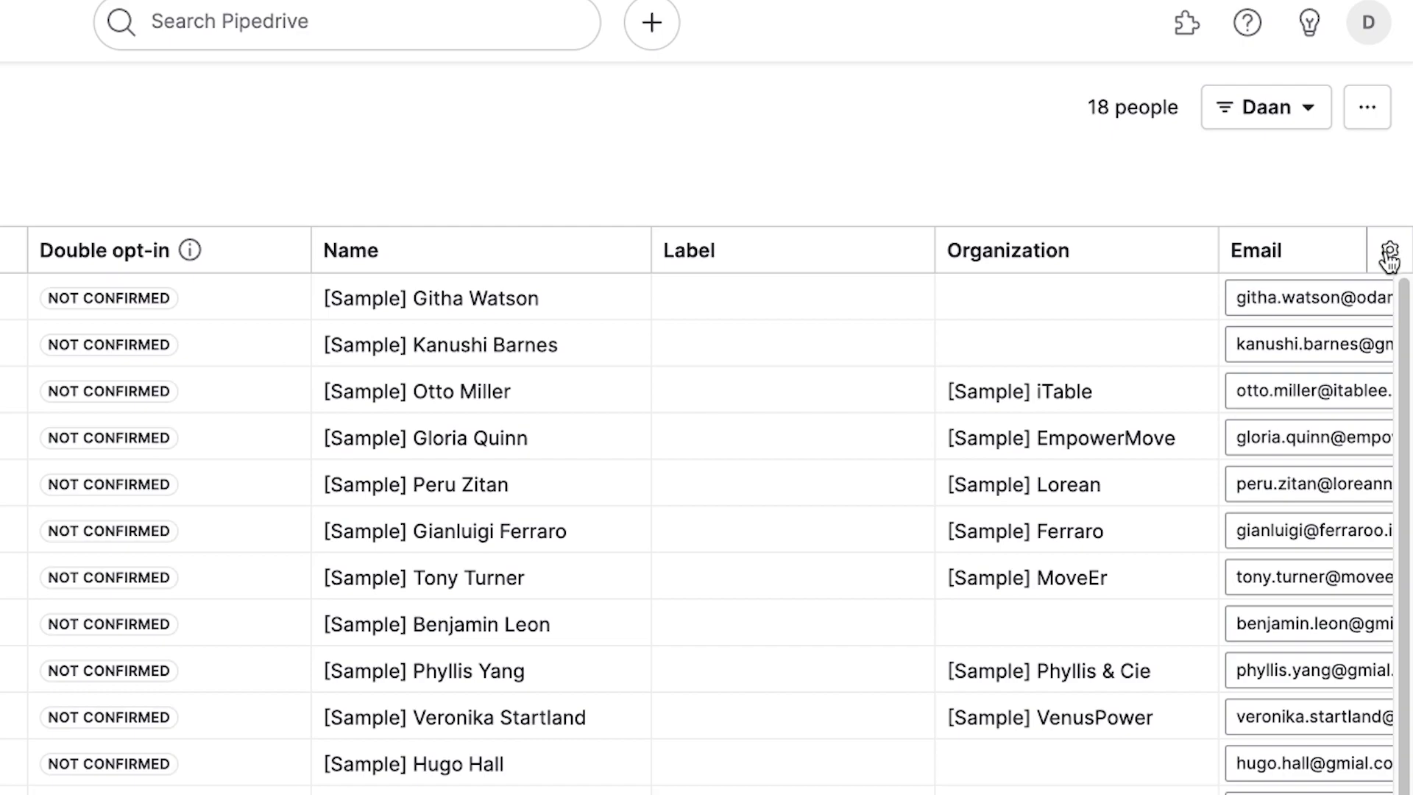
pyautogui.click(1390, 252)
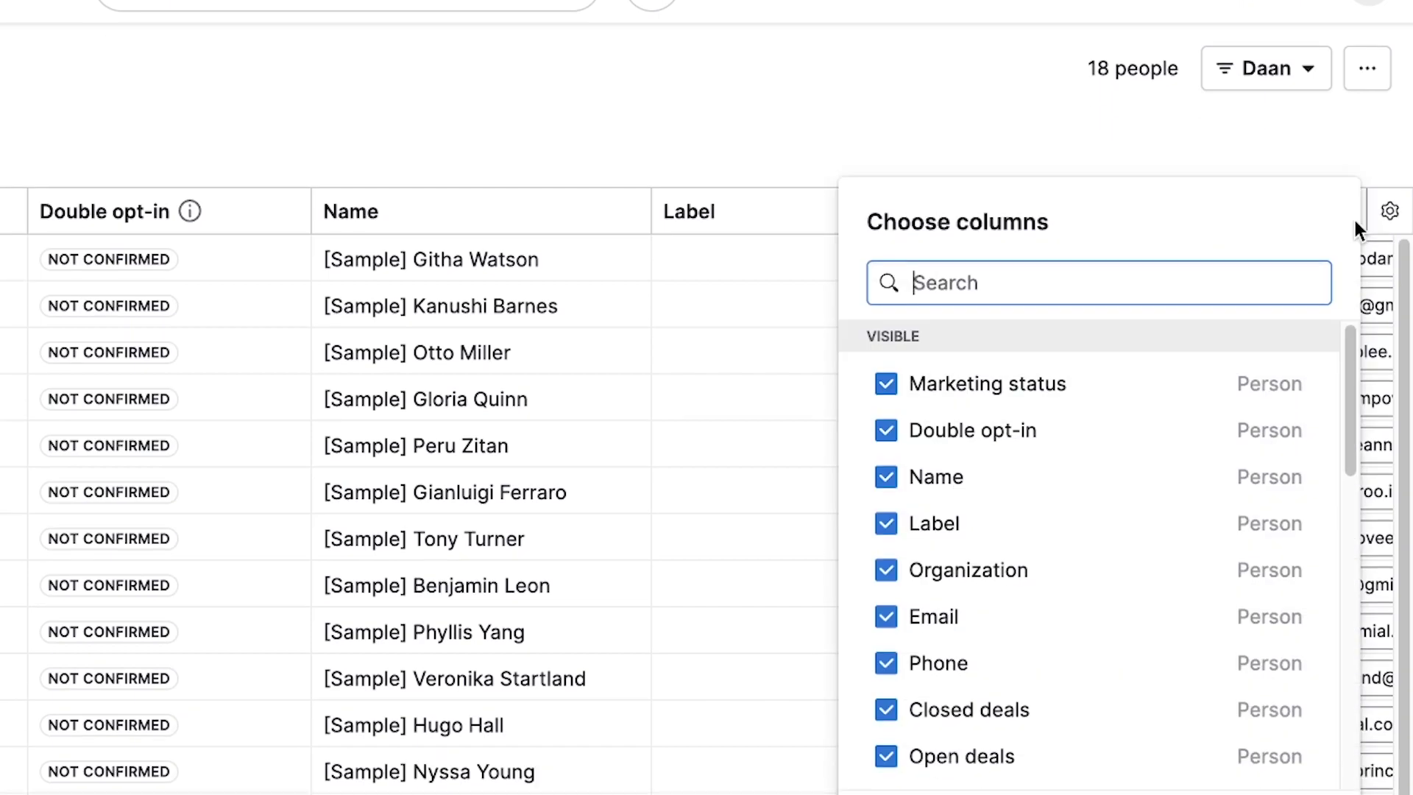
pyautogui.scroll(-10, 918, 283)
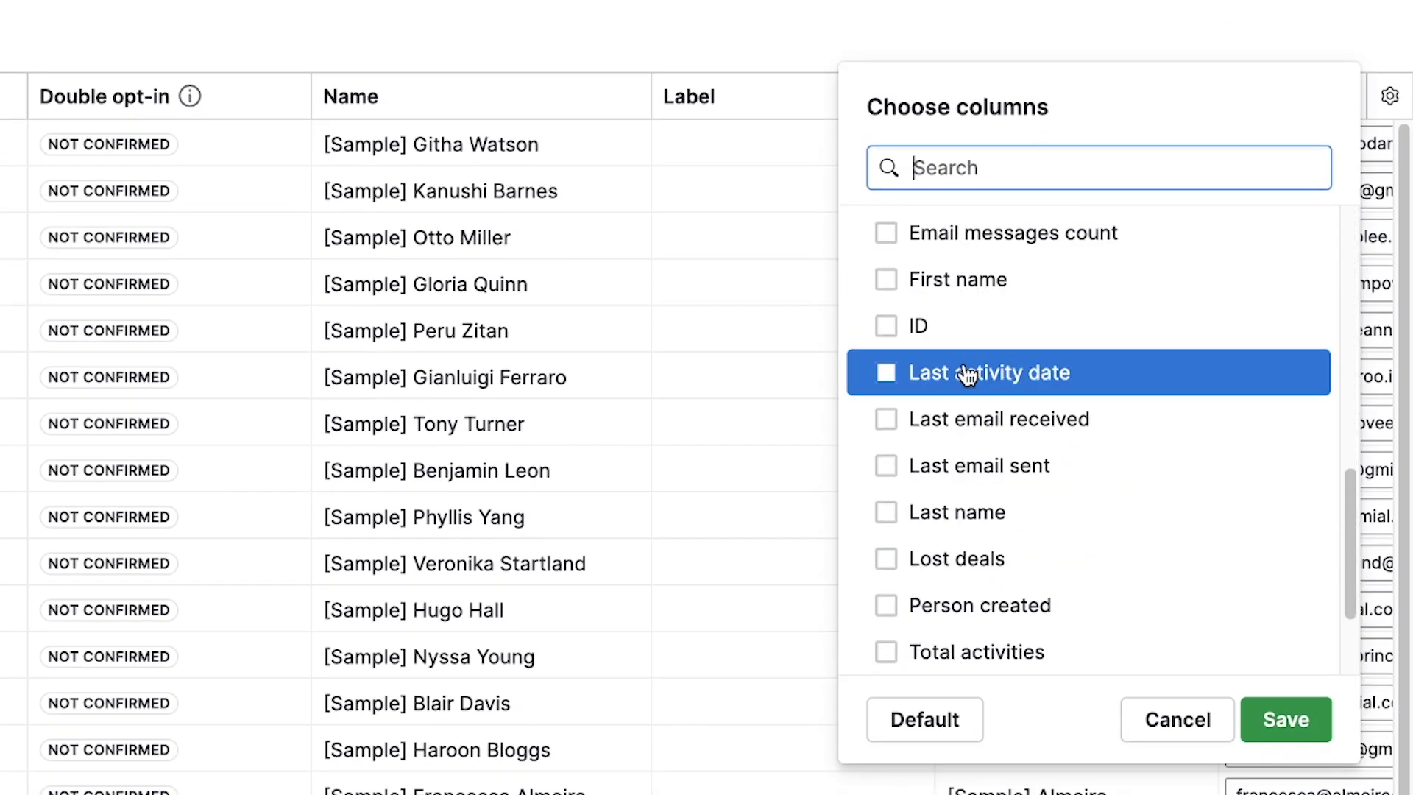
pyautogui.scroll(3, 880, 369)
pyautogui.scroll(2, 978, 383)
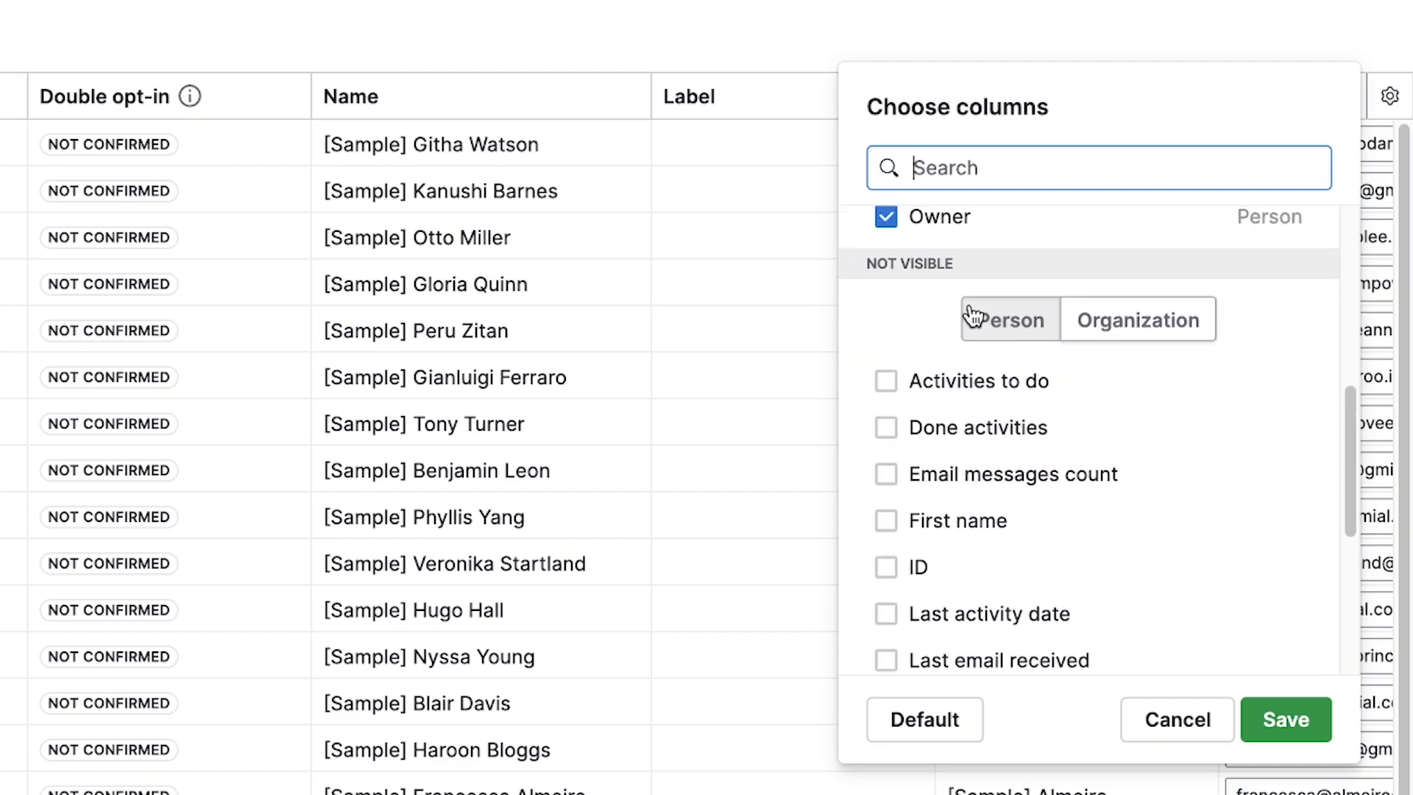
pyautogui.scroll(-8, 949, 351)
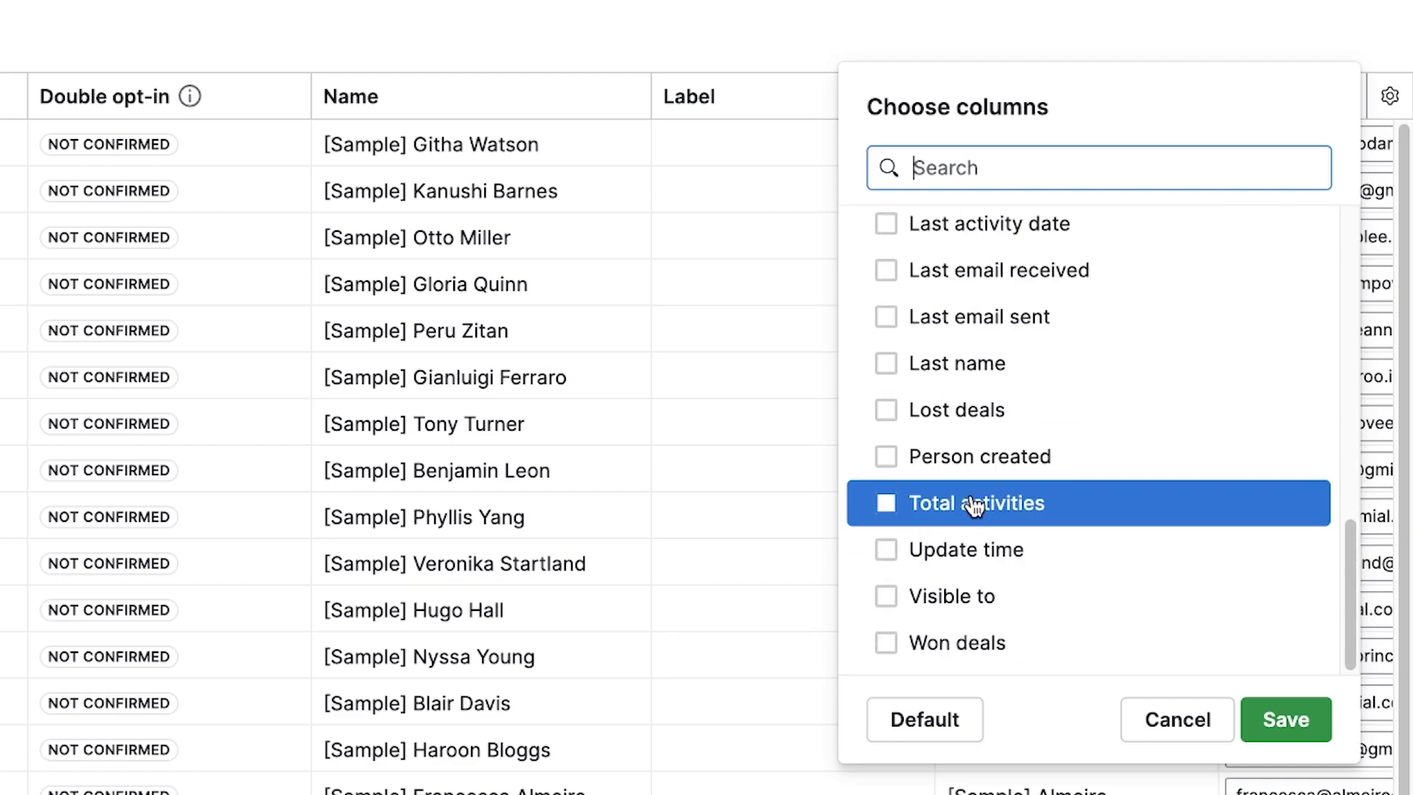
pyautogui.scroll(3, 1004, 352)
pyautogui.scroll(10, 1005, 345)
pyautogui.write('marketi')
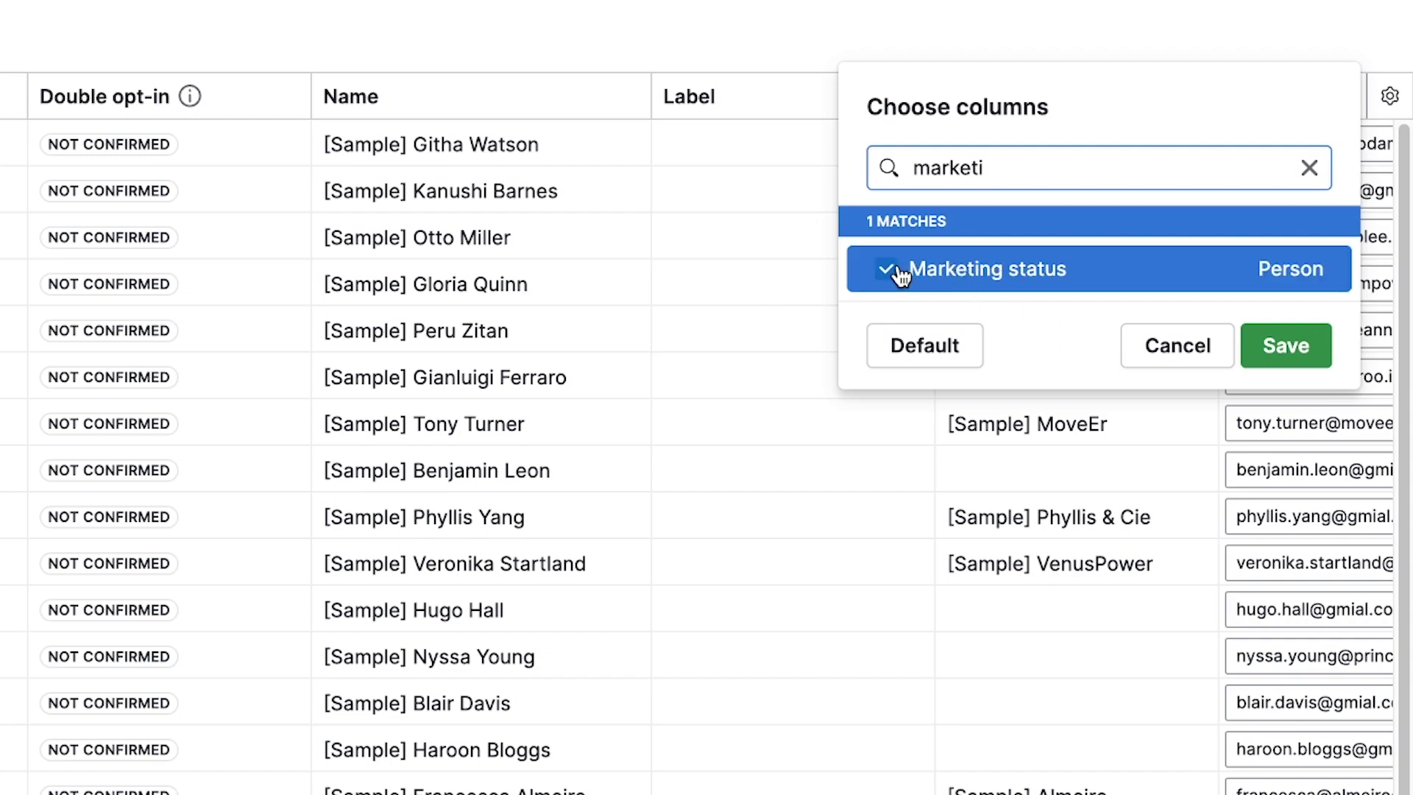
pyautogui.click(1285, 345)
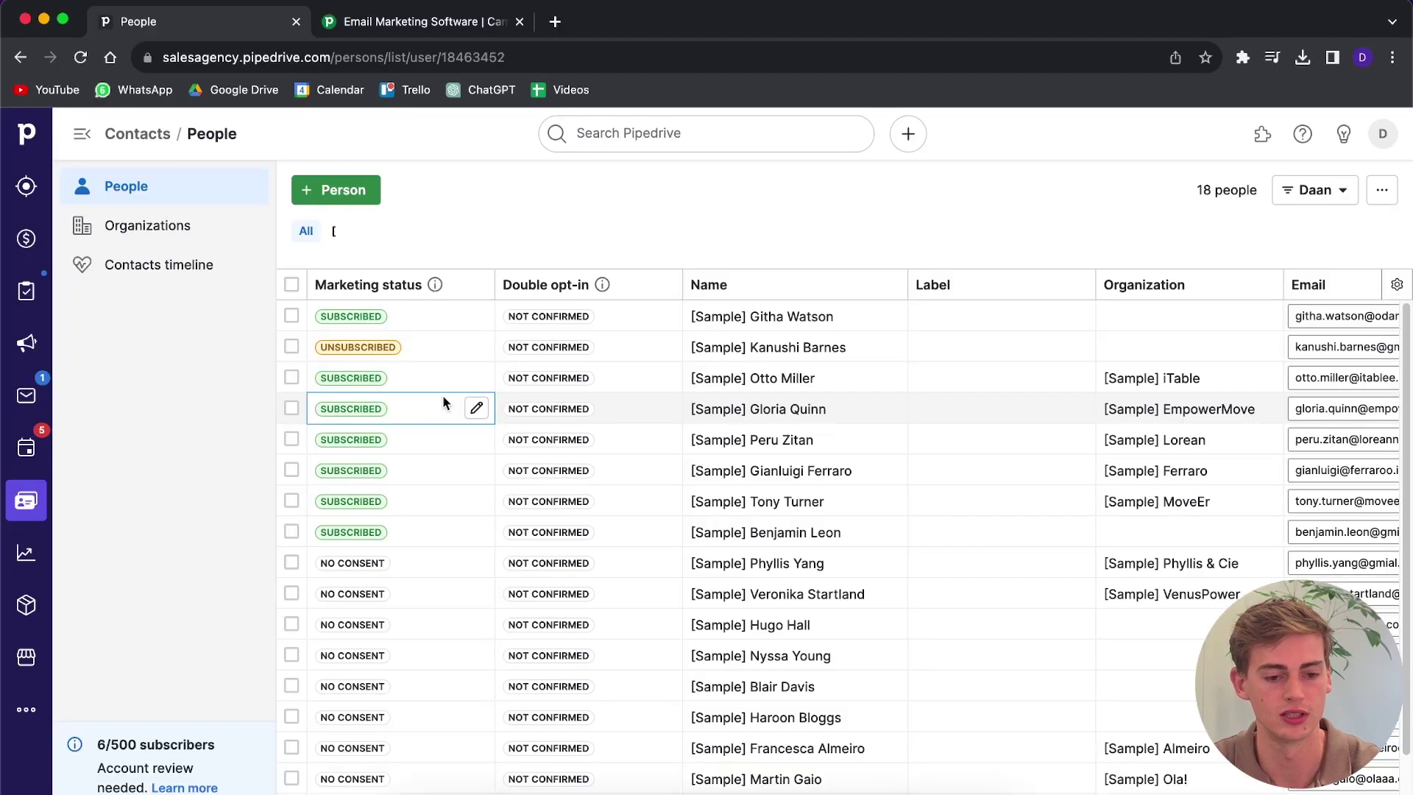
# Step: Select the five NO CONSENT contacts and bulk-edit their marketing status to Subscribed
pyautogui.scroll(-1, 444, 402)
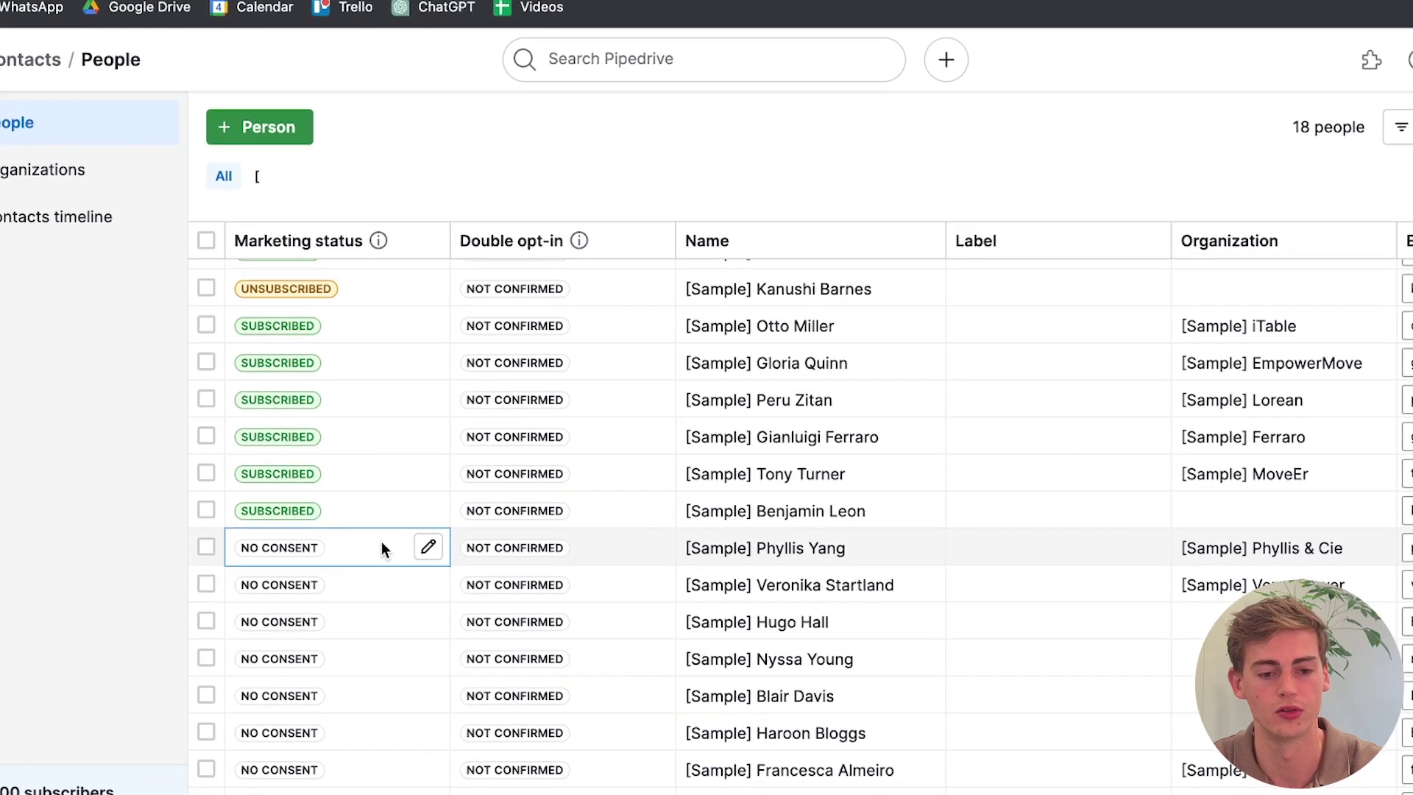
pyautogui.click(429, 549)
pyautogui.click(479, 632)
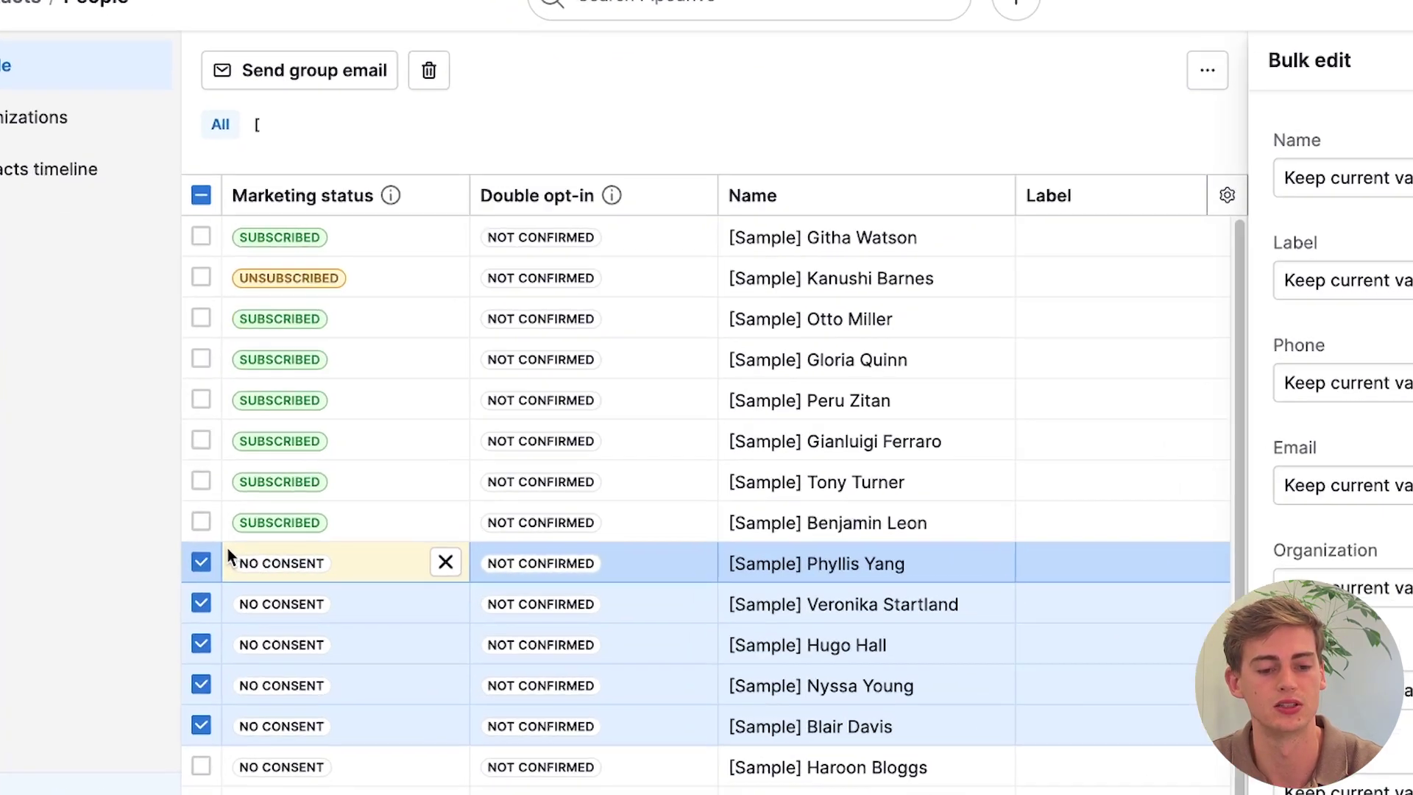
pyautogui.scroll(-1, 309, 548)
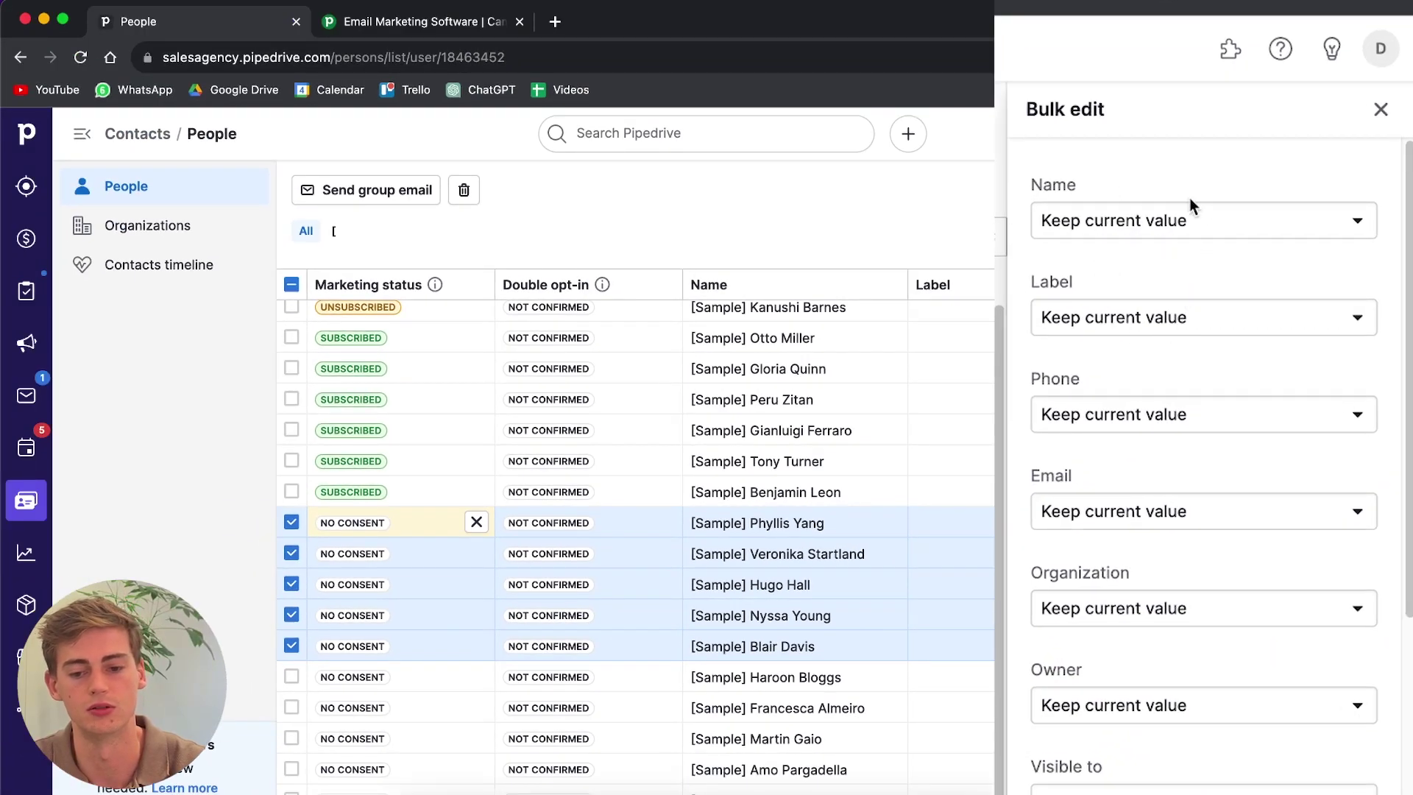
pyautogui.scroll(-5, 1170, 536)
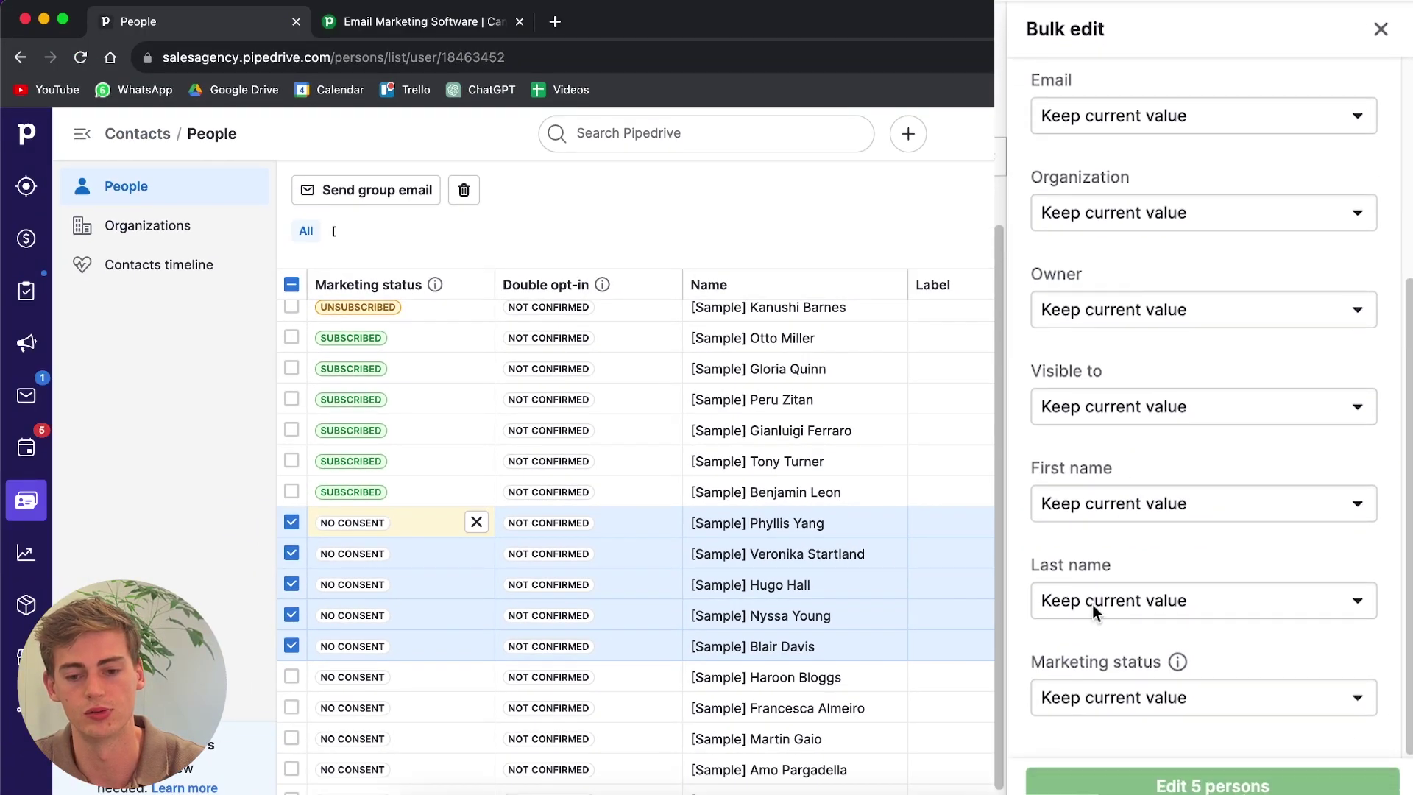
pyautogui.click(1079, 696)
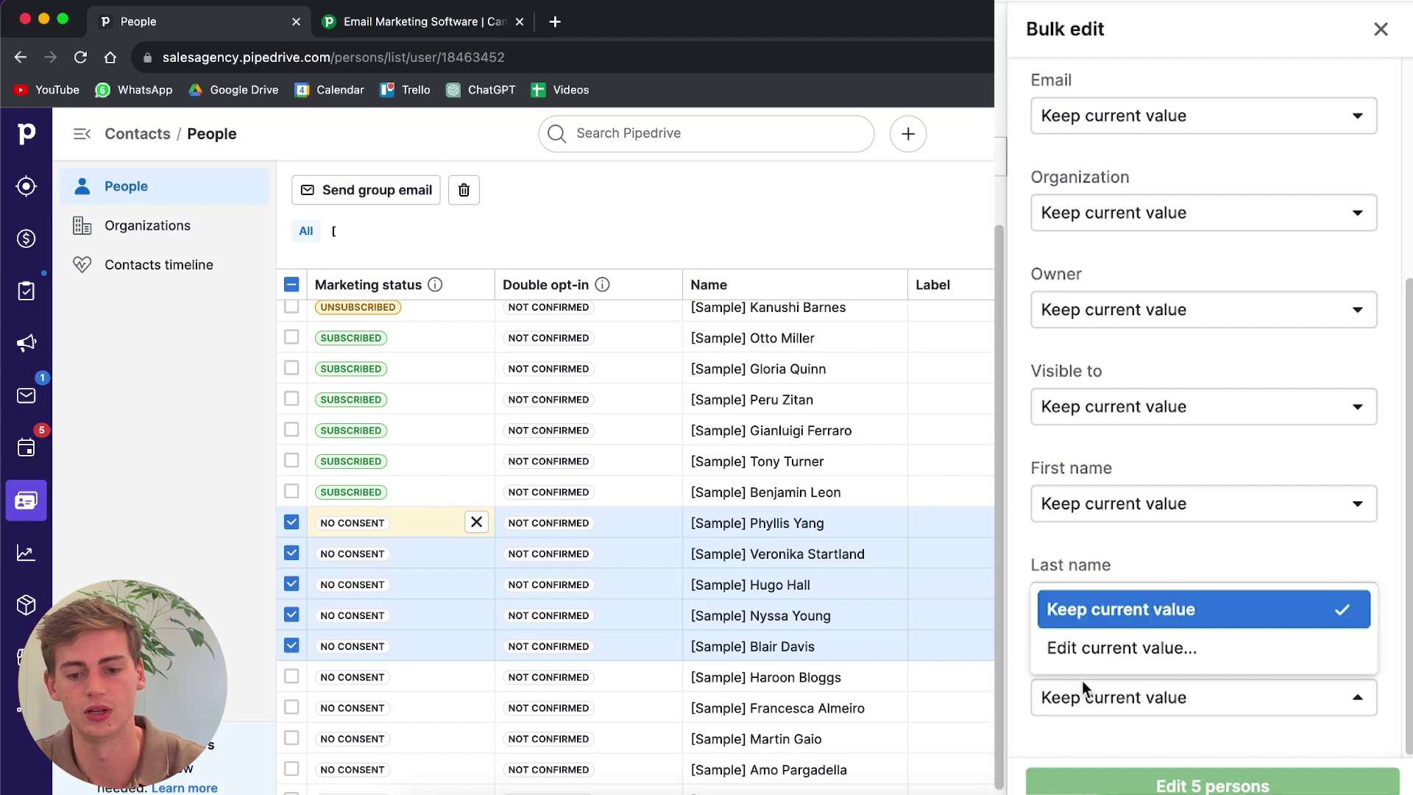
pyautogui.click(1096, 645)
pyautogui.scroll(-1, 1129, 574)
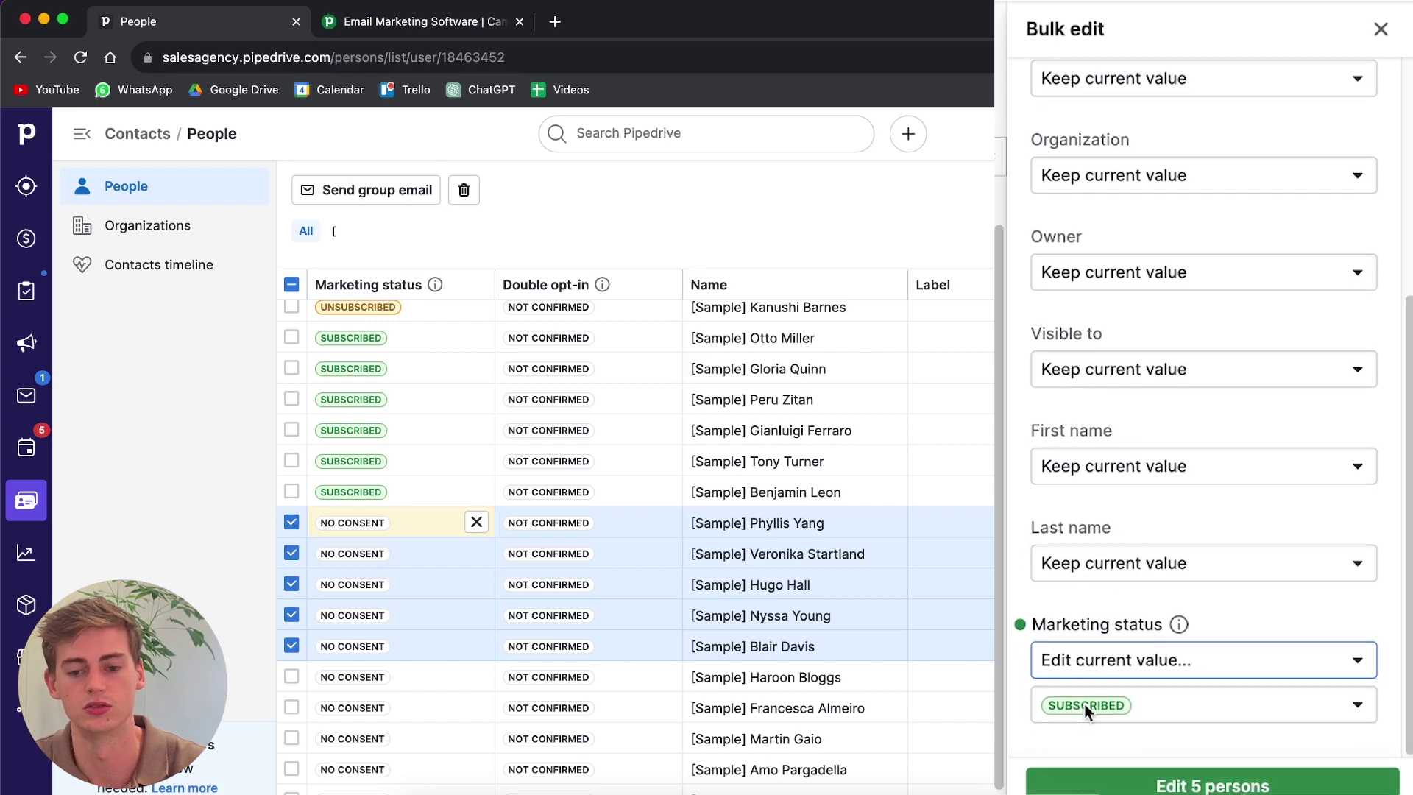
pyautogui.click(1163, 703)
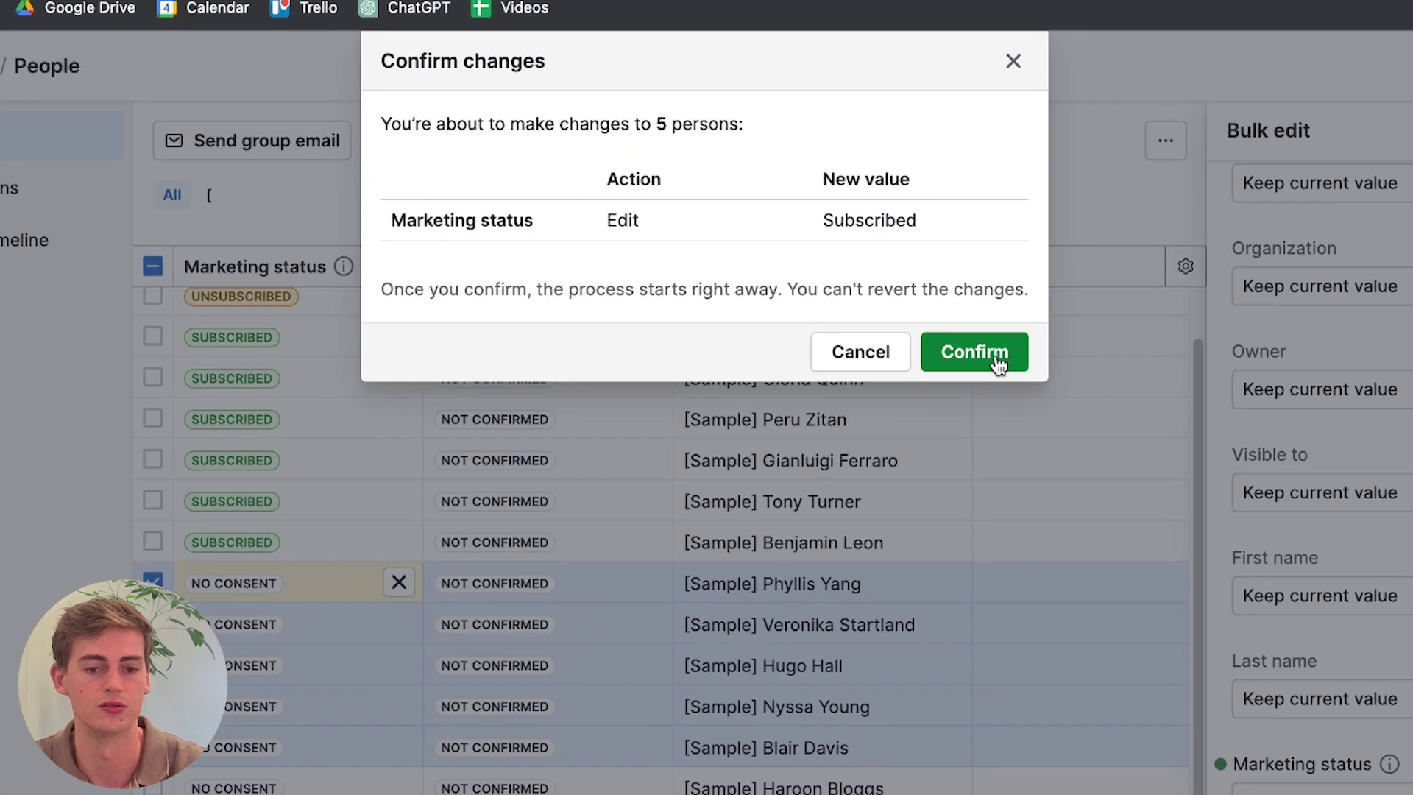
pyautogui.click(997, 359)
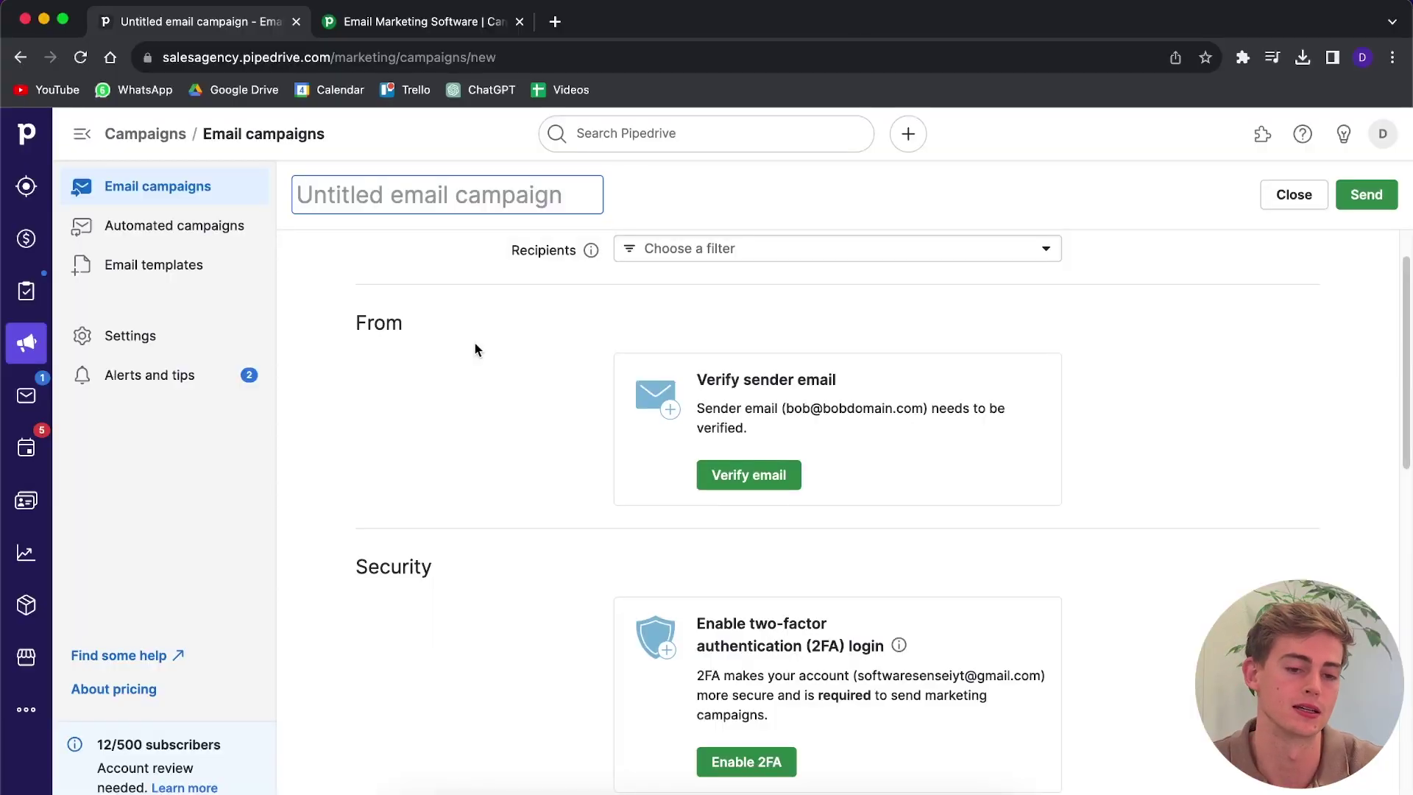
# Step: Scroll the untitled campaign down to its empty Subject and Email content sections
pyautogui.scroll(-7, 416, 342)
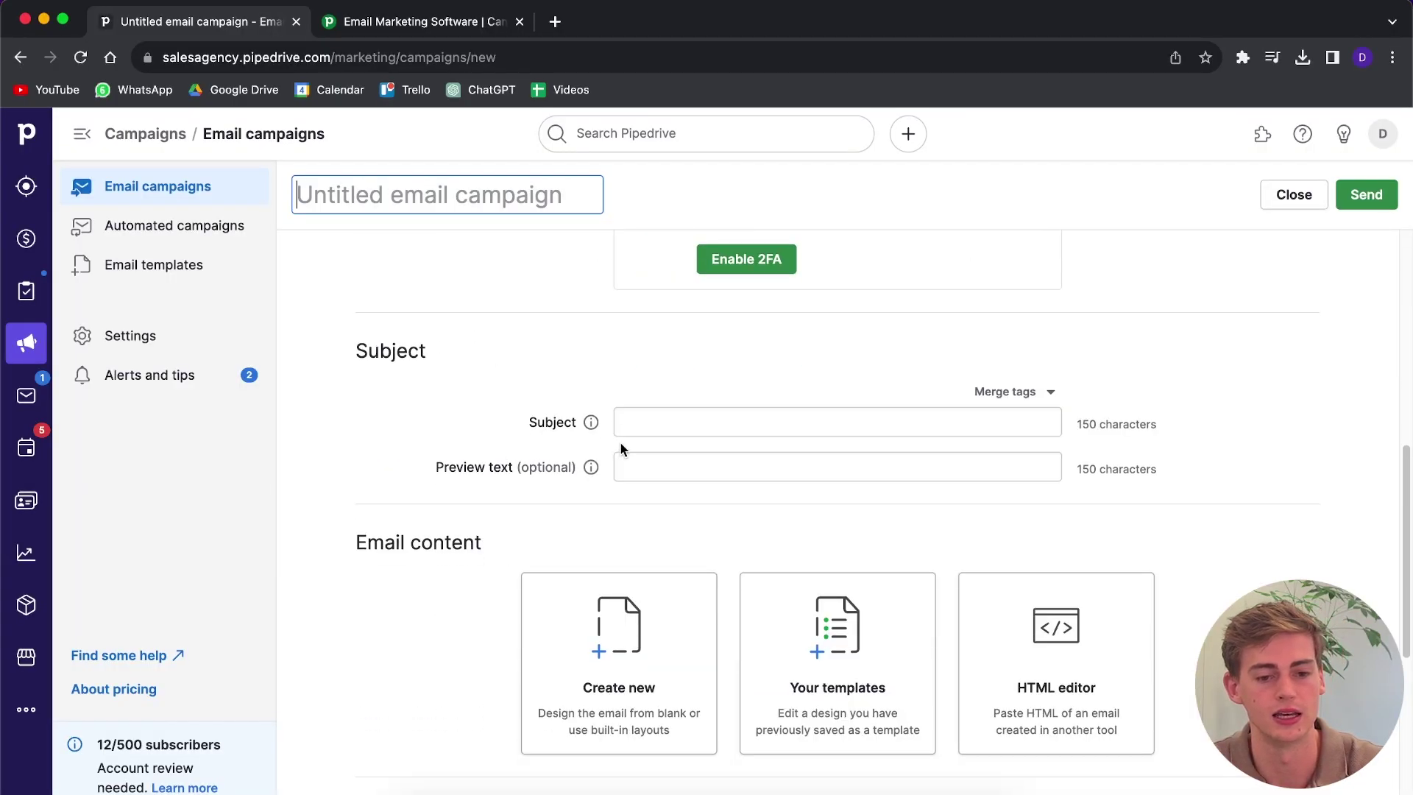
pyautogui.scroll(-2, 600, 409)
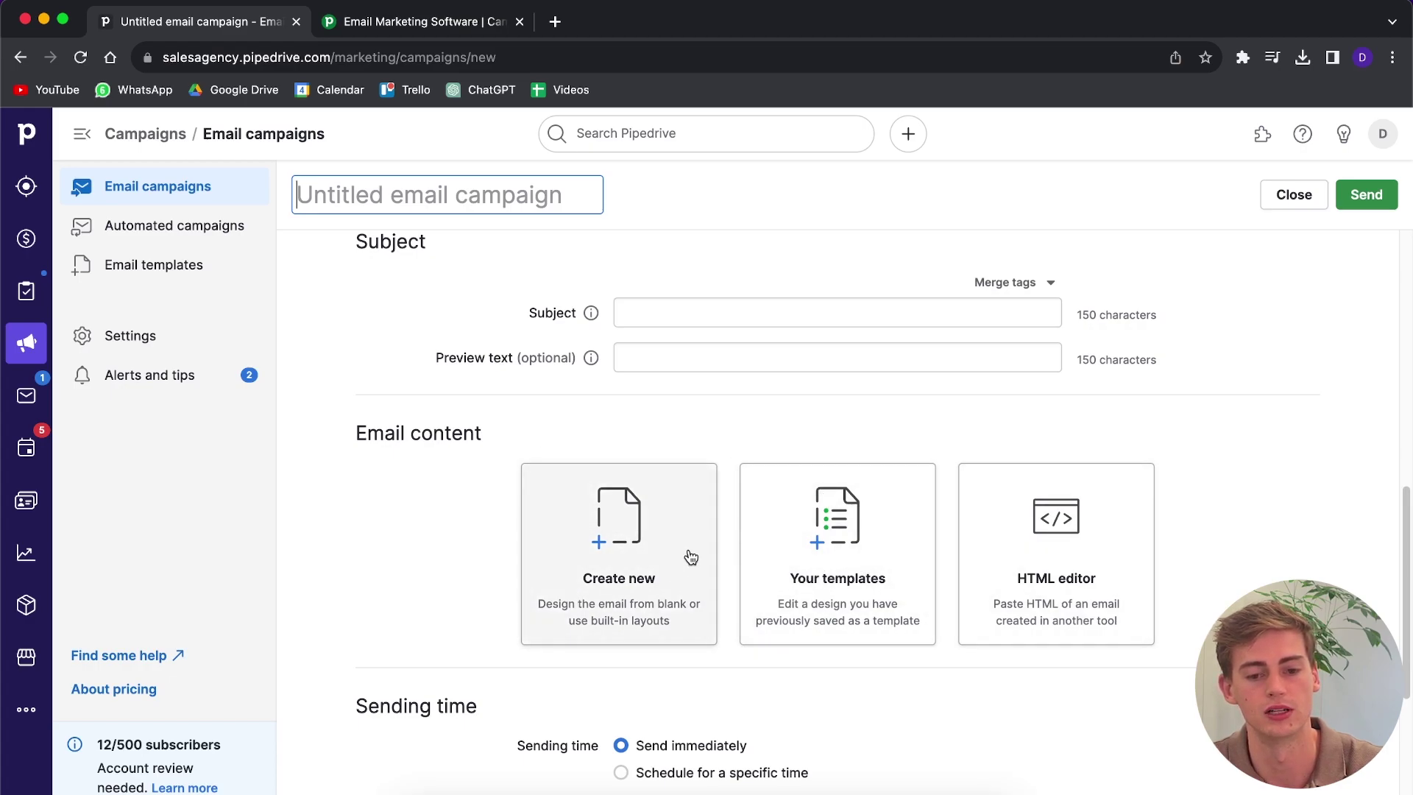
# Step: Start new email content and preview the Letter (simple) layout without choosing it
pyautogui.click(611, 553)
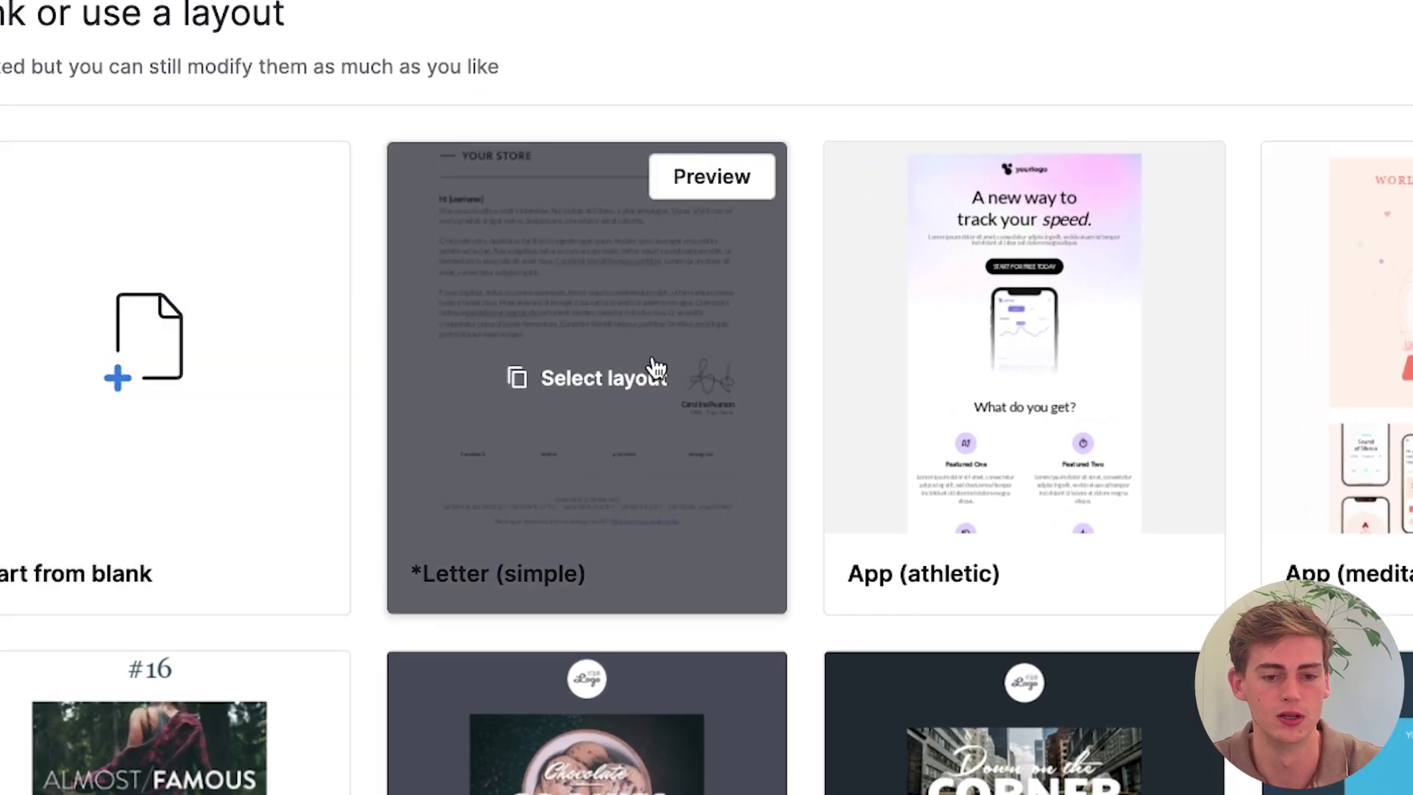
pyautogui.click(749, 180)
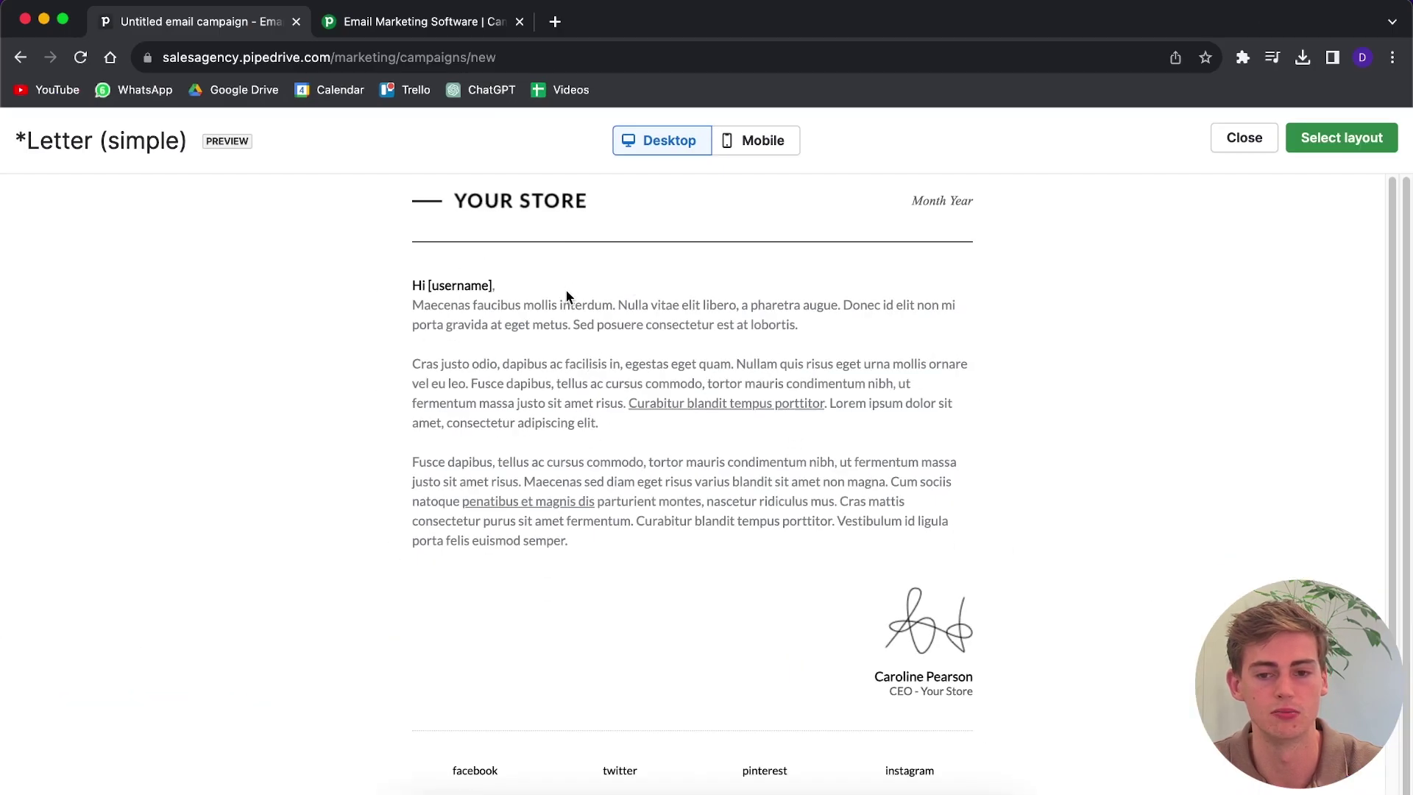
pyautogui.click(1274, 149)
pyautogui.scroll(-4, 861, 423)
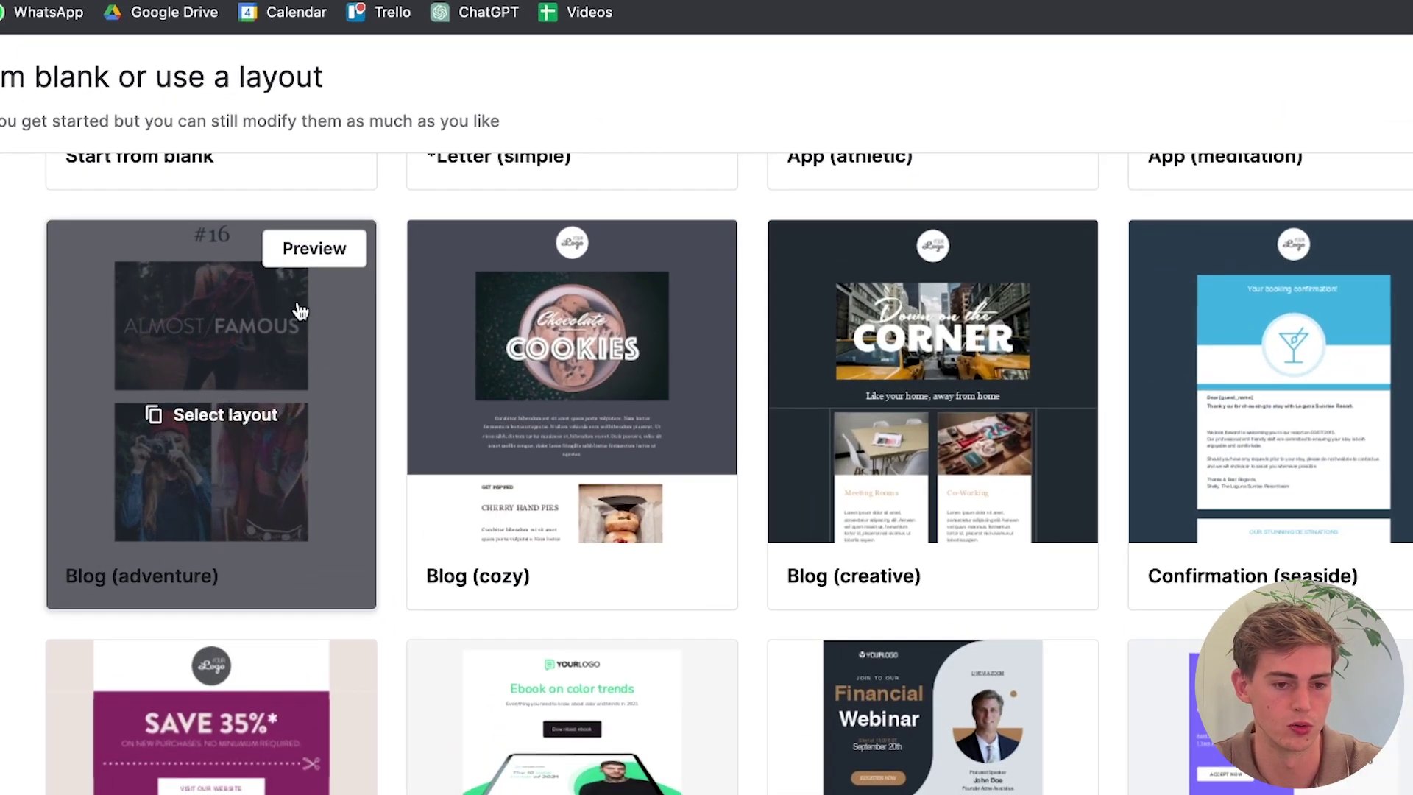
# Step: Preview the Blog (adventure) layout, close it, and browse the remaining layouts
pyautogui.click(314, 248)
pyautogui.scroll(-10, 671, 469)
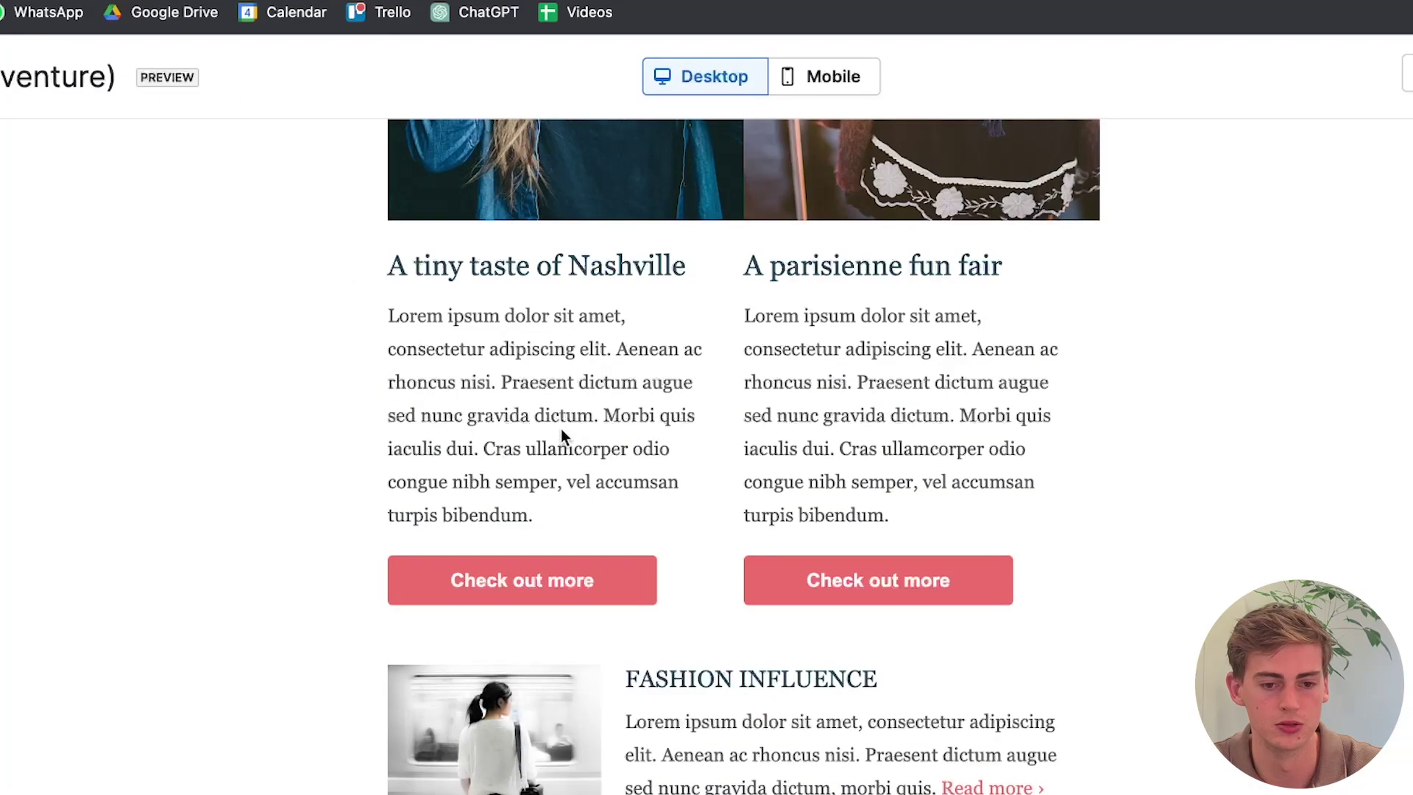
pyautogui.scroll(8, 560, 434)
pyautogui.scroll(-5, 795, 428)
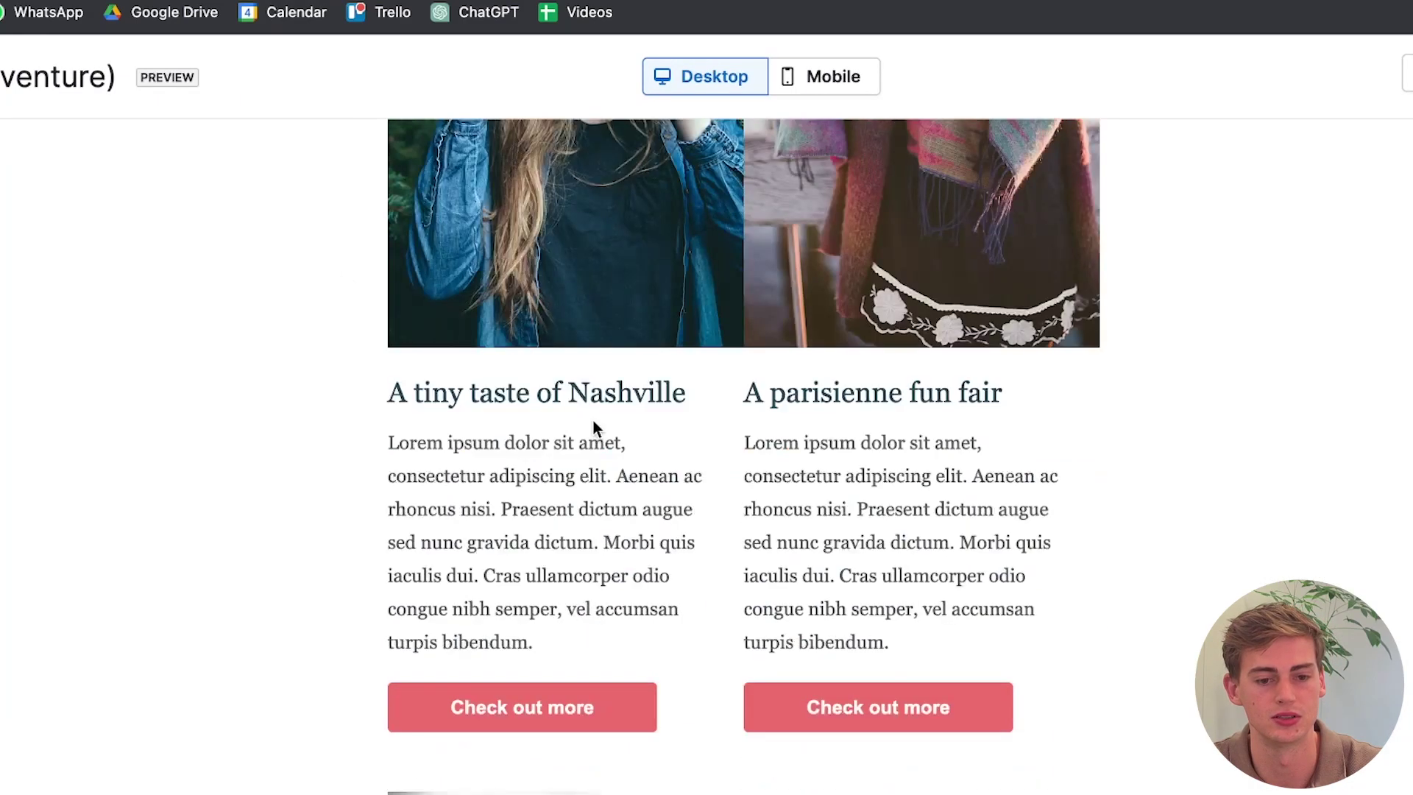
pyautogui.scroll(-4, 593, 423)
pyautogui.scroll(-6, 575, 452)
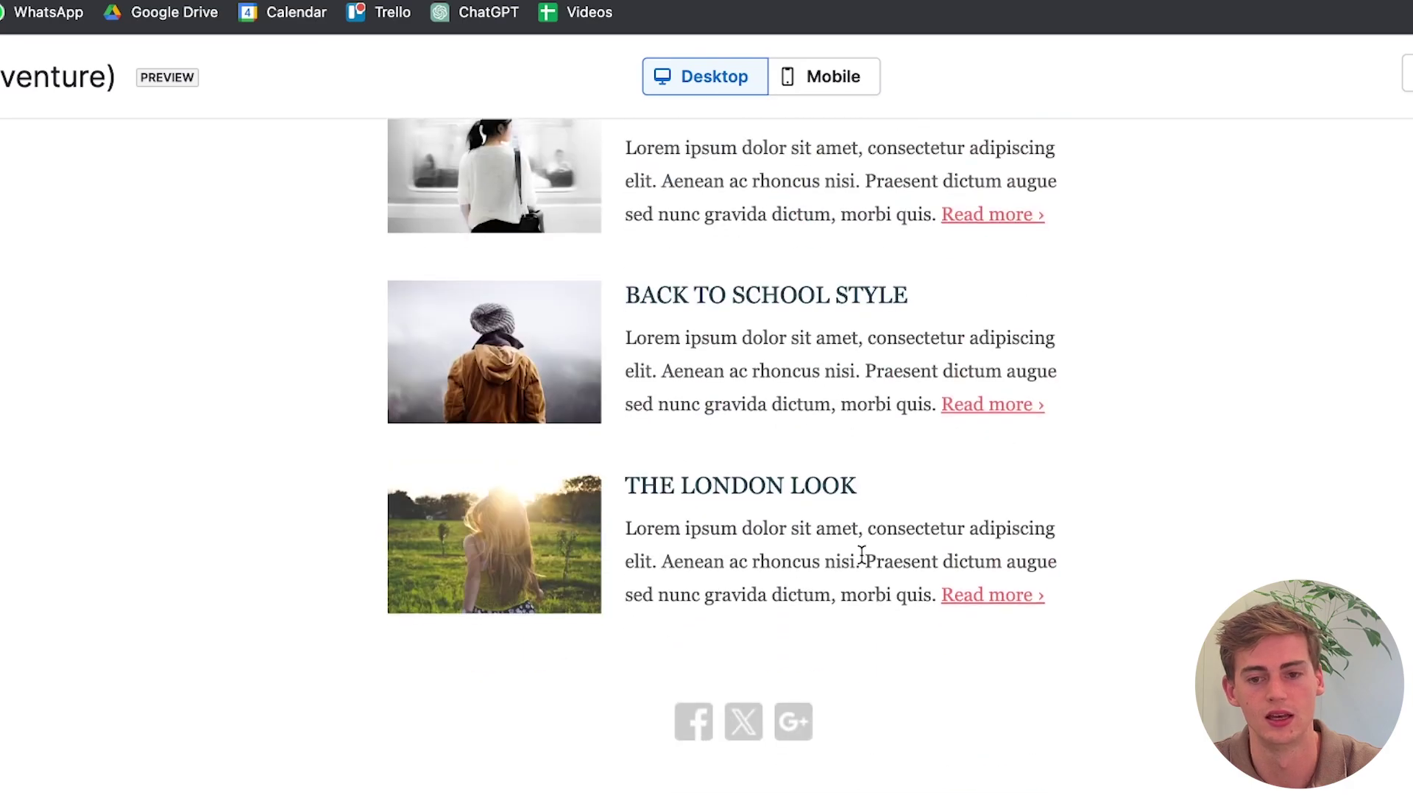
pyautogui.click(1407, 76)
pyautogui.scroll(-10, 544, 442)
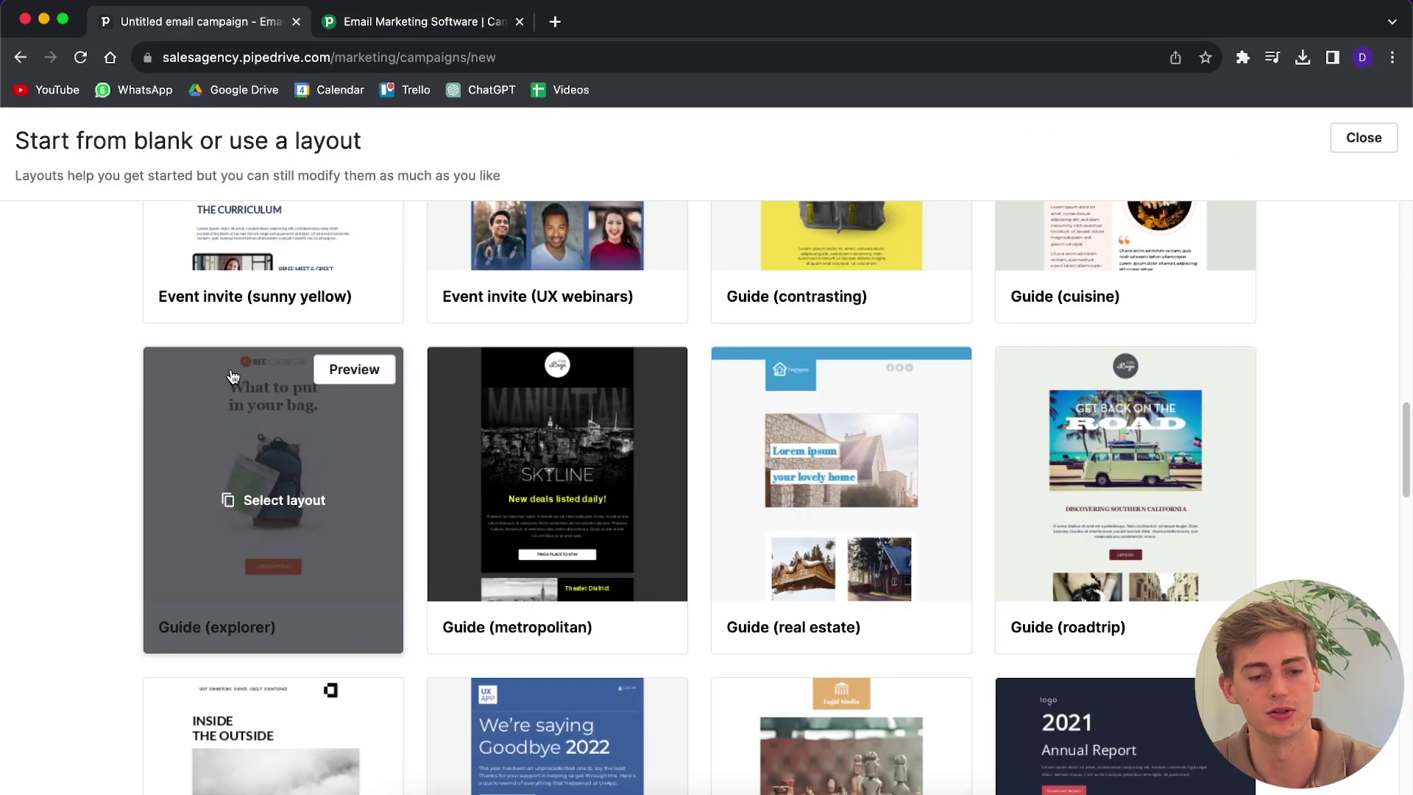
pyautogui.scroll(-3, 233, 376)
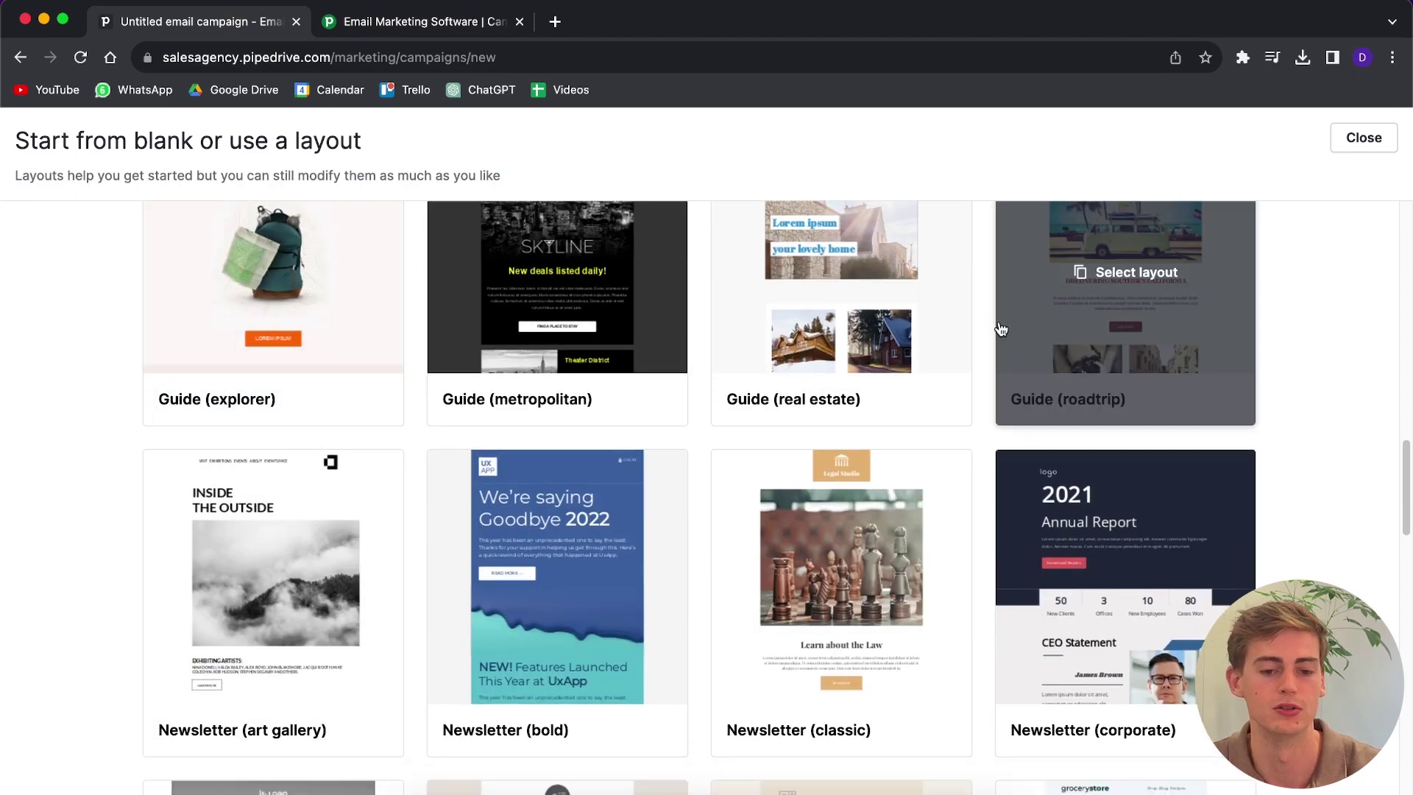
pyautogui.scroll(-5, 1000, 329)
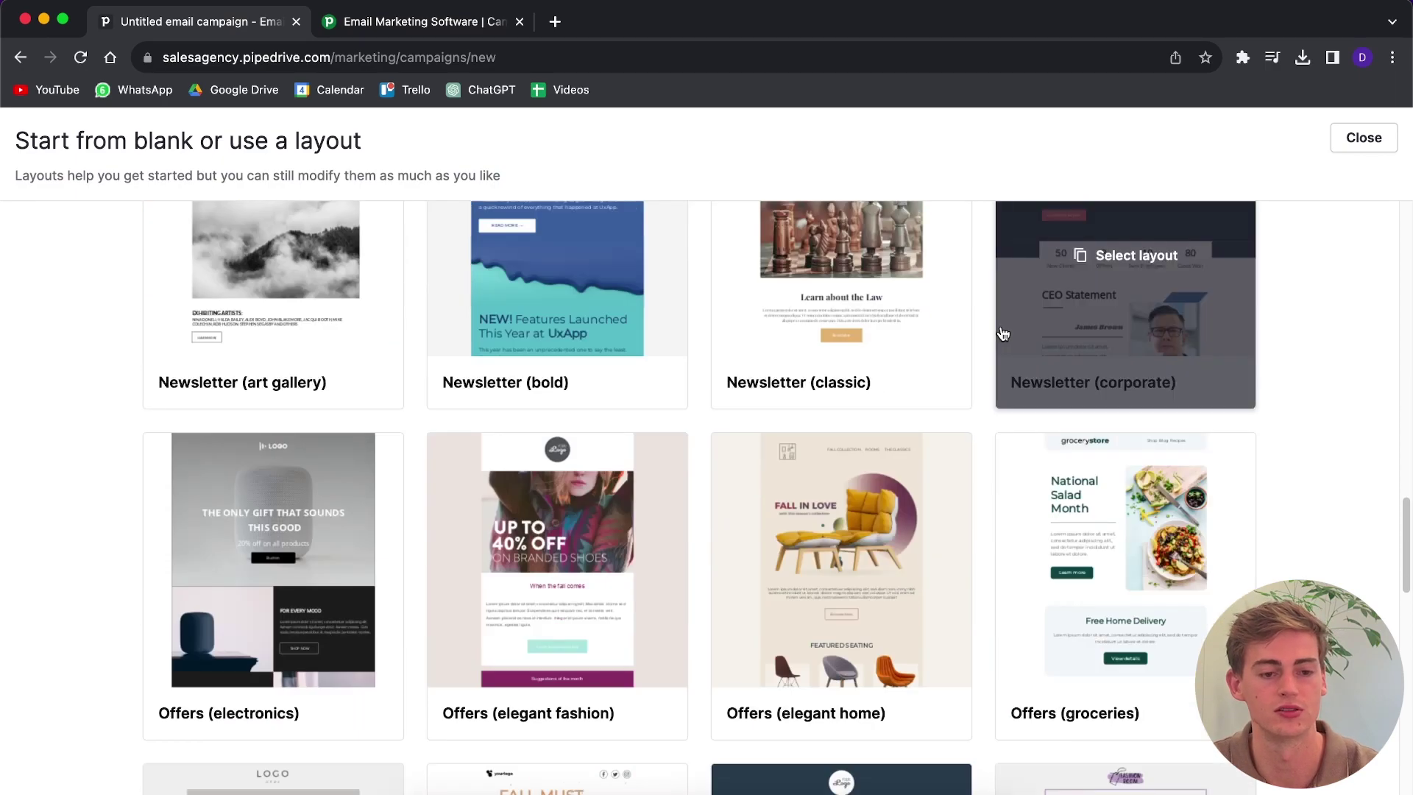
pyautogui.scroll(-5, 1002, 333)
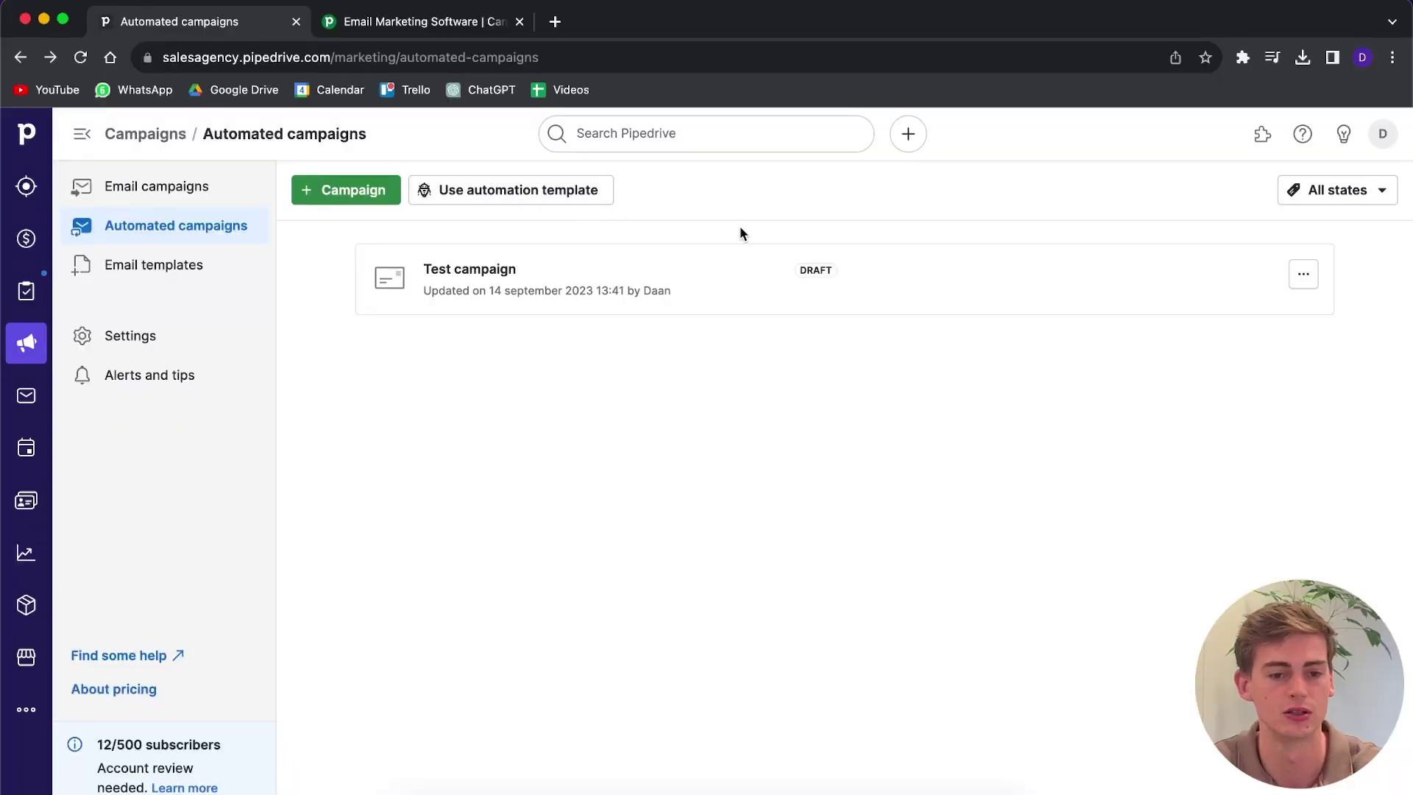
# Step: Browse the campaign automation templates, including Contact won deals and Focus campaign for lost deals
pyautogui.click(501, 196)
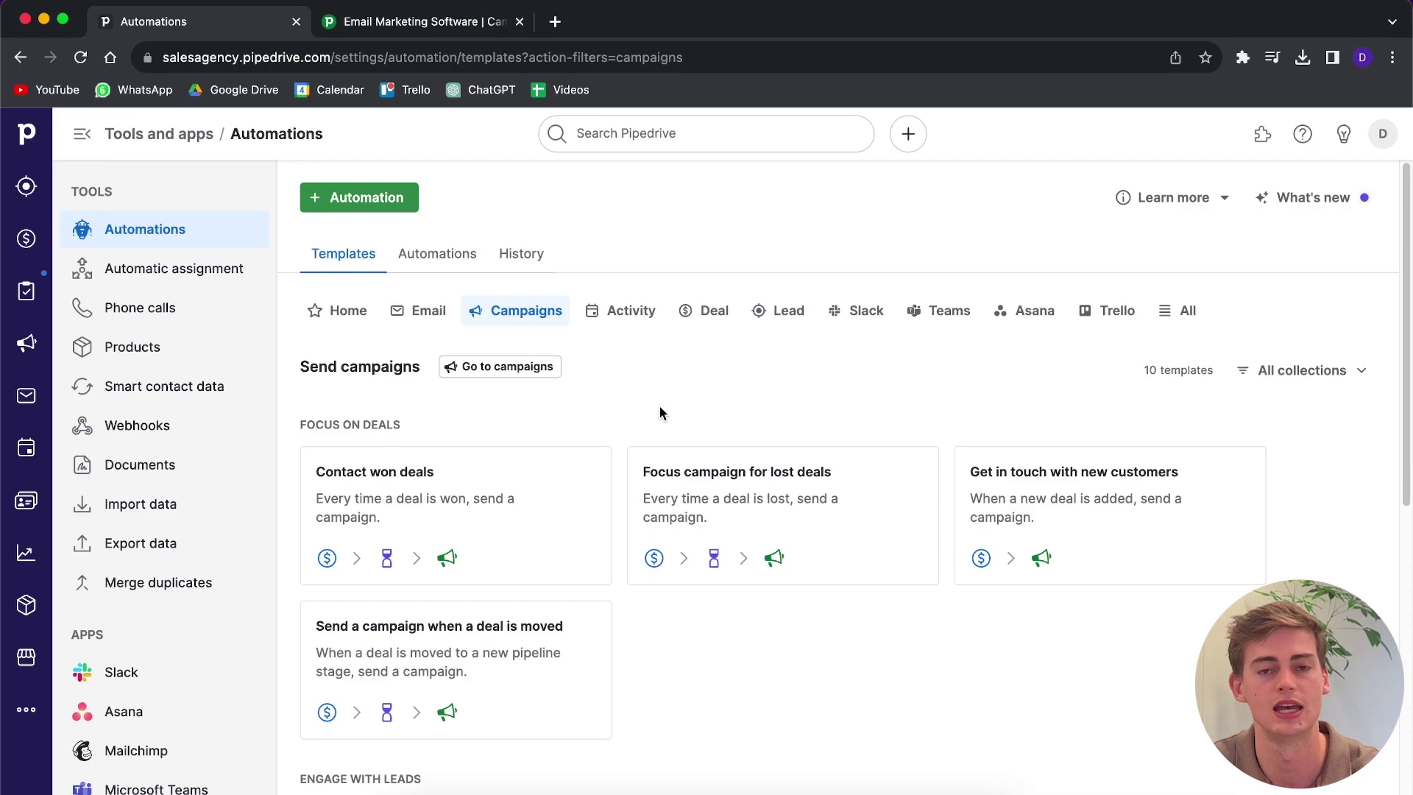
pyautogui.scroll(-2, 660, 406)
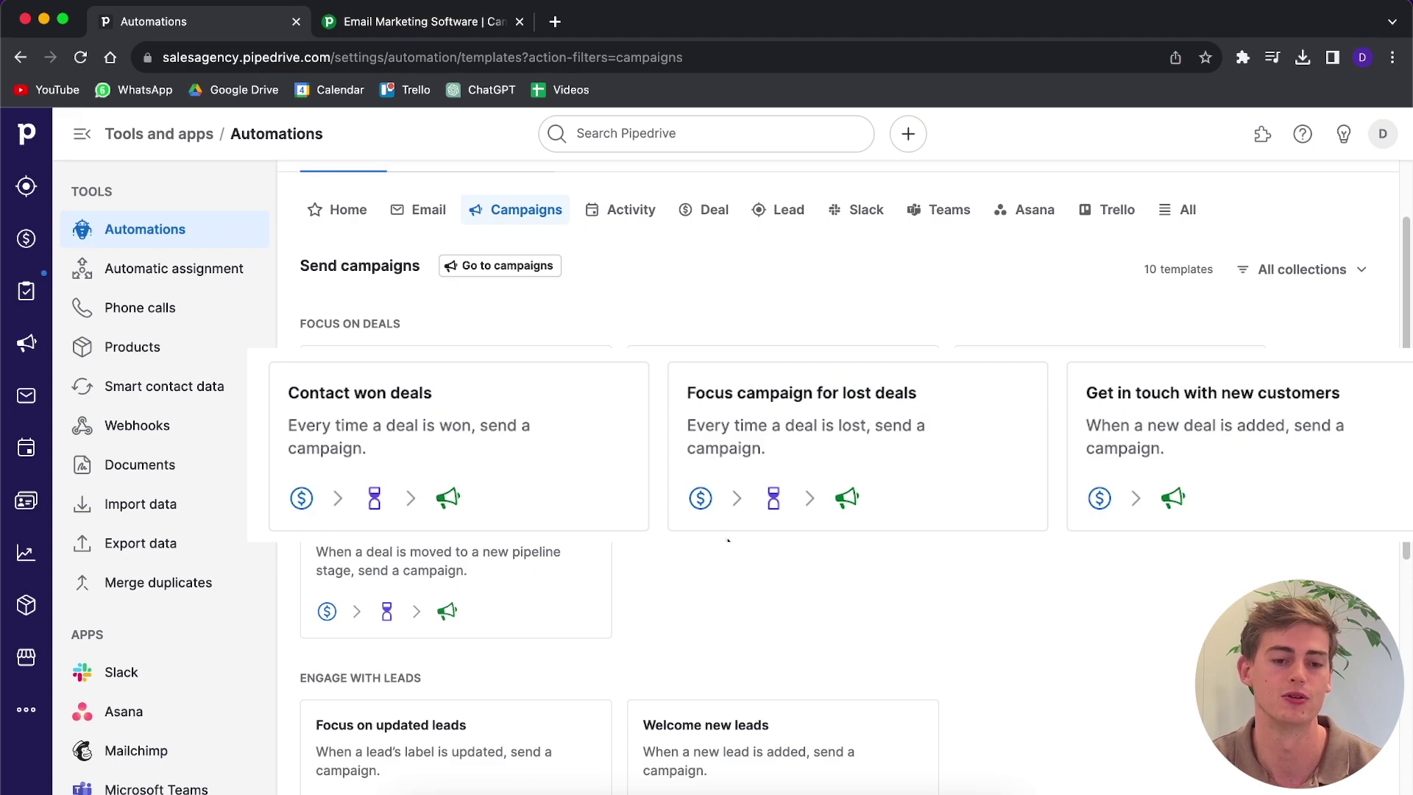
# Step: Open the Contact won deals automation template and review its Delay wait options
pyautogui.click(593, 364)
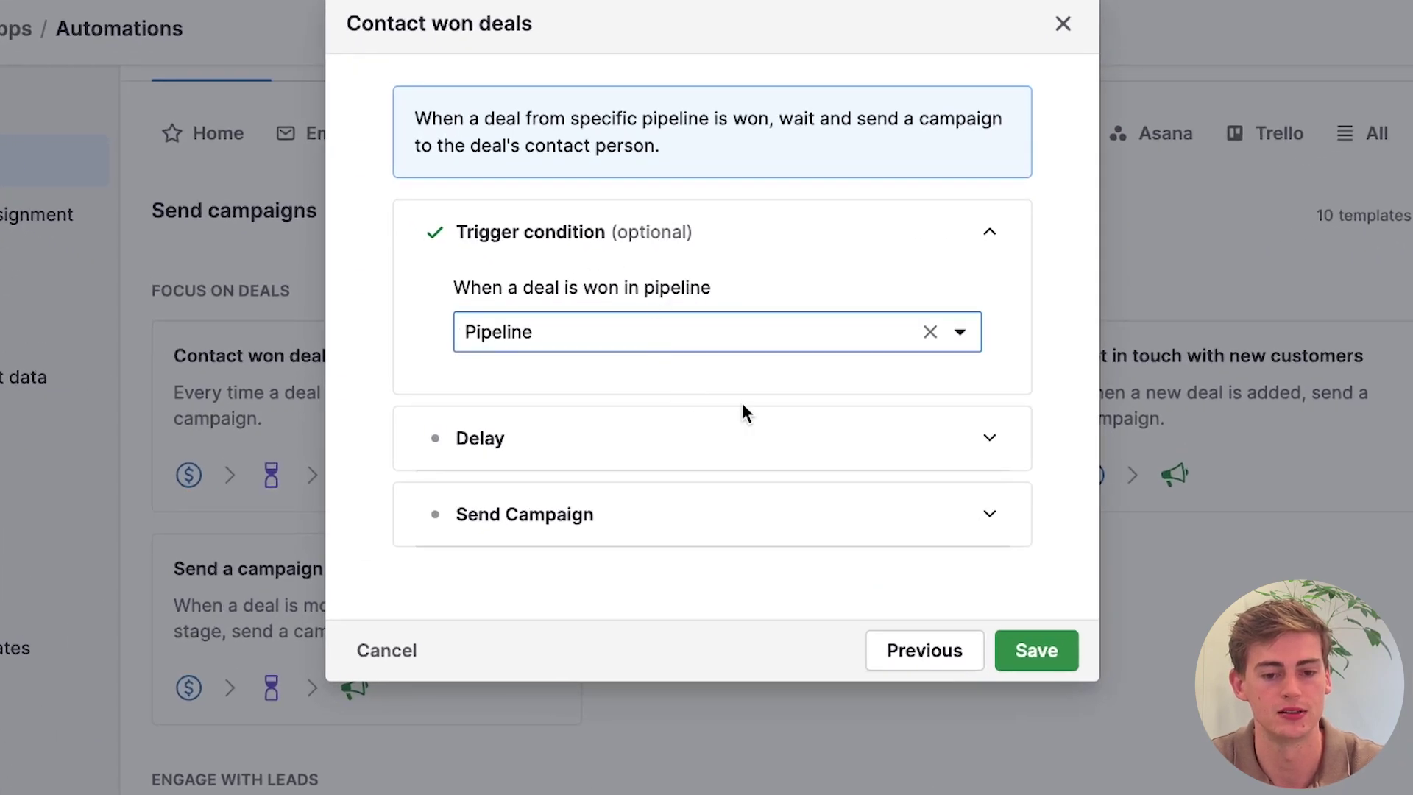
pyautogui.click(742, 413)
pyautogui.click(668, 406)
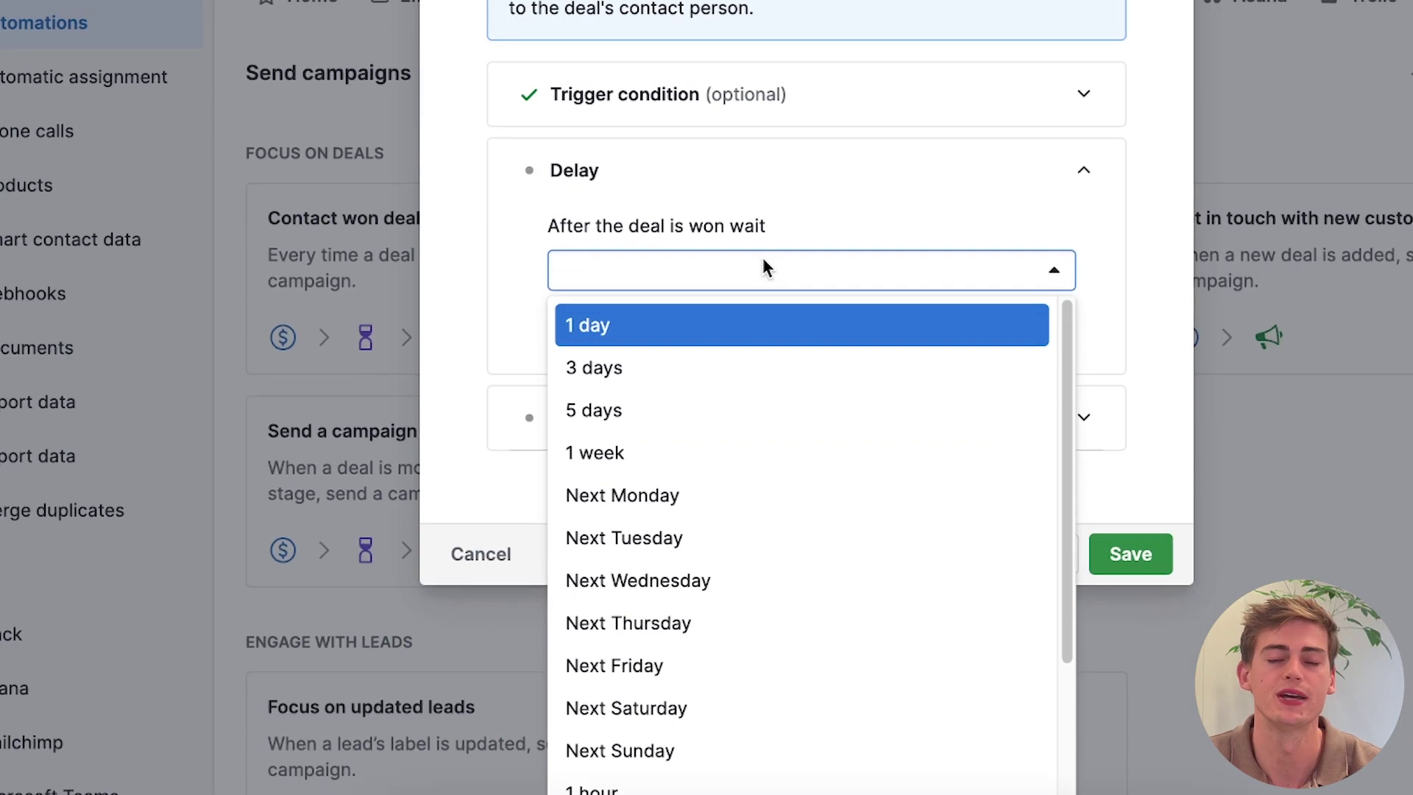